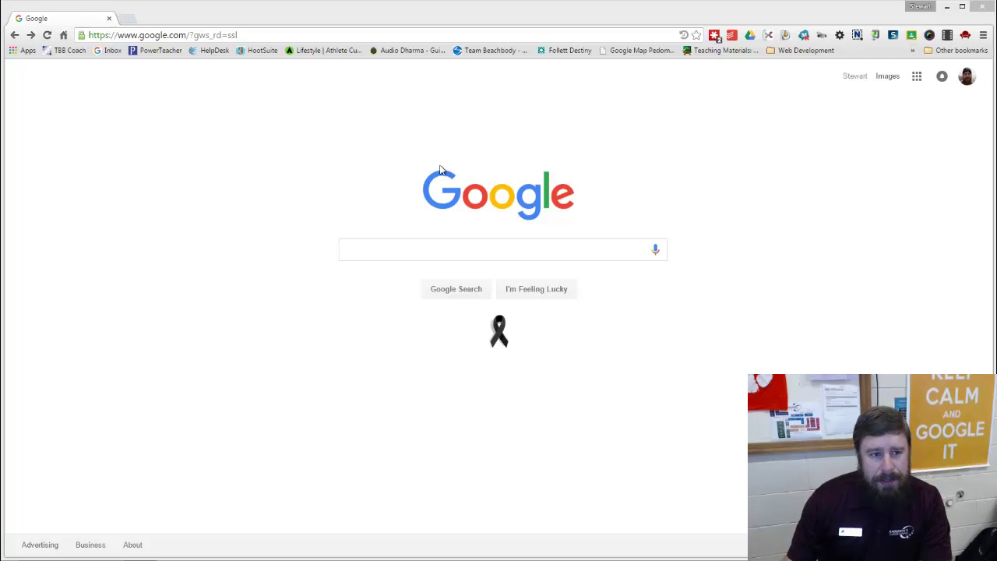
- Open the Chrome Web Store from the browser's apps page and search the store for "not.es"
click(25, 50)
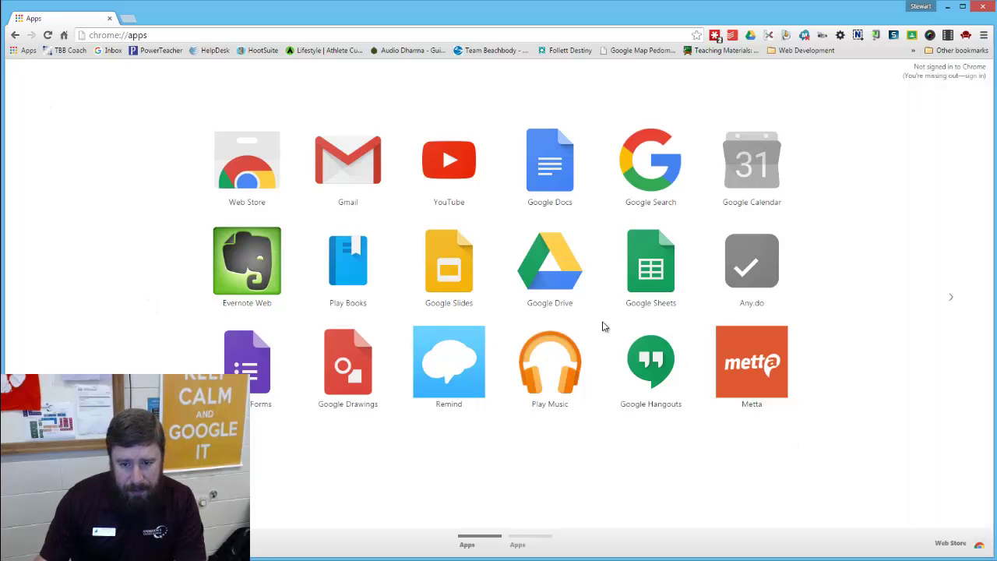
click(956, 549)
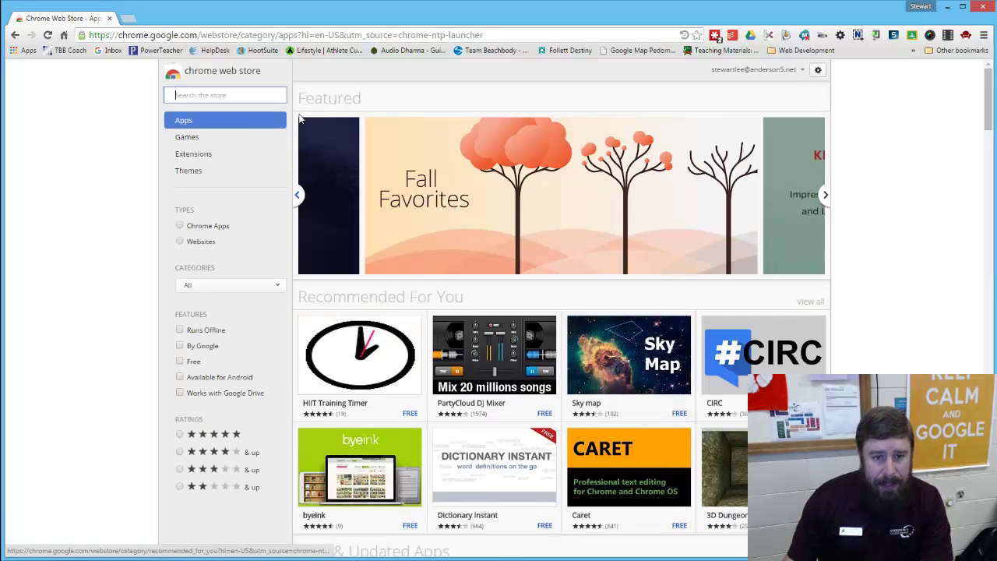
click(224, 96)
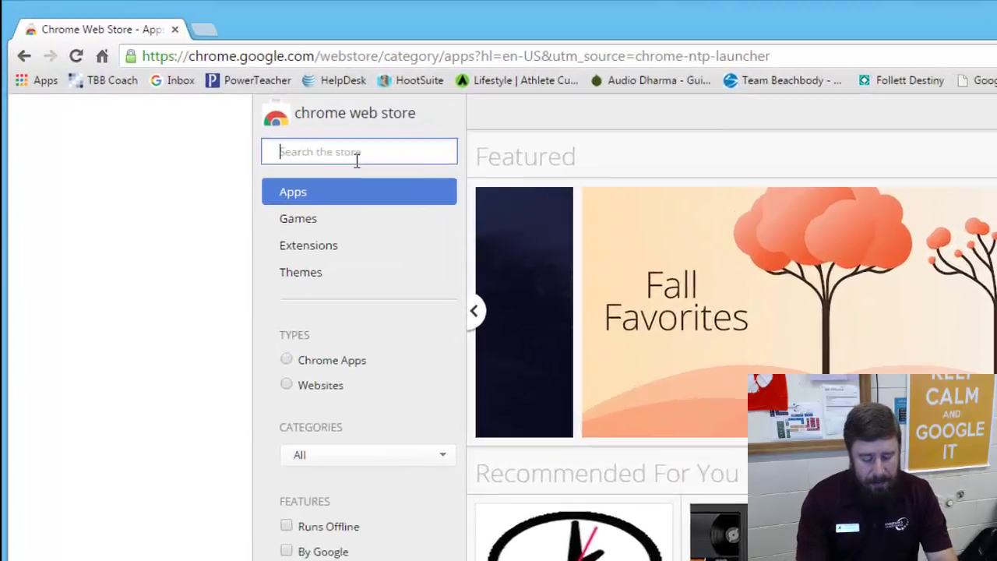
text(not.es)
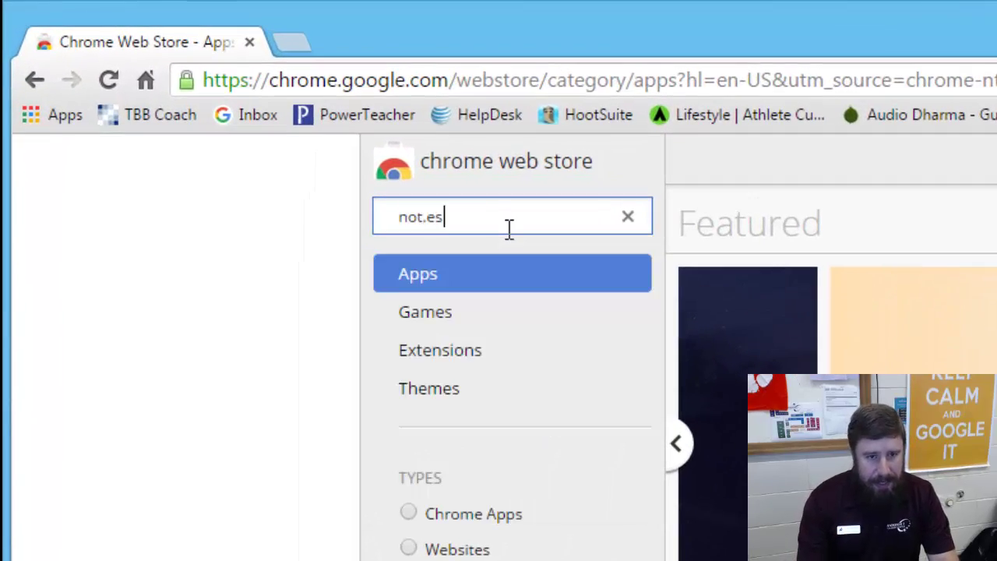
key(Return)
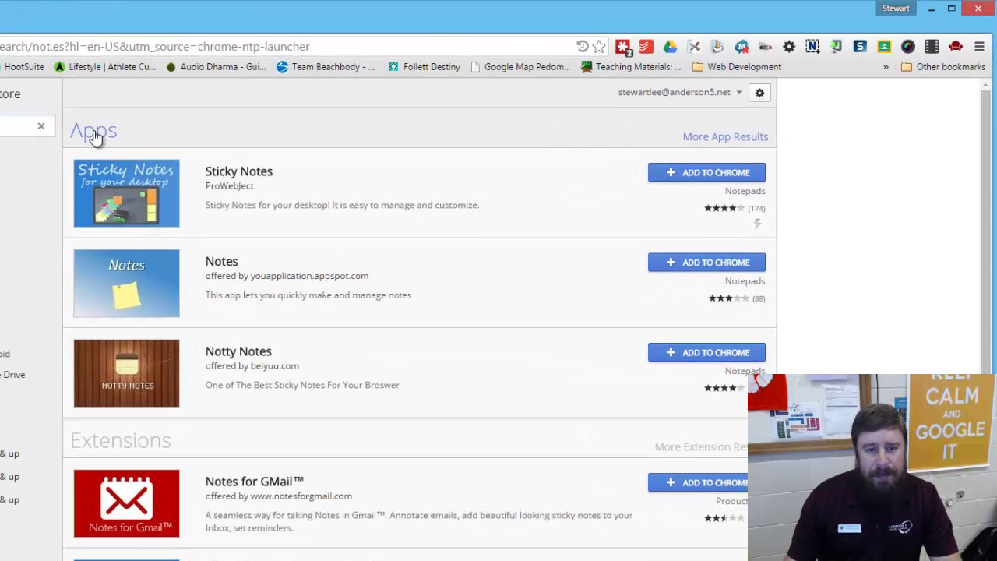
- Limit the store results to apps and add the VideoNot.es app to Chrome
click(328, 102)
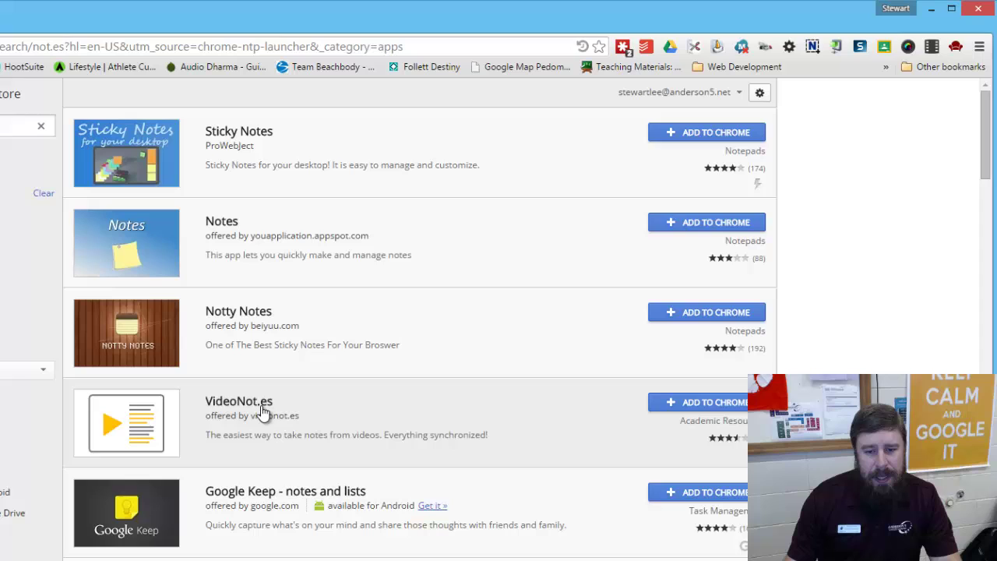
click(686, 404)
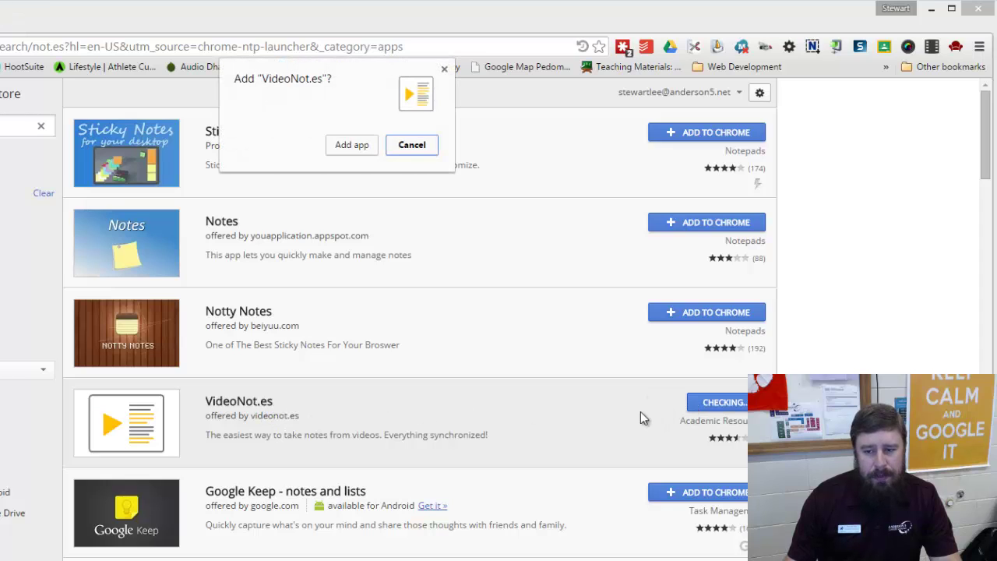
click(350, 148)
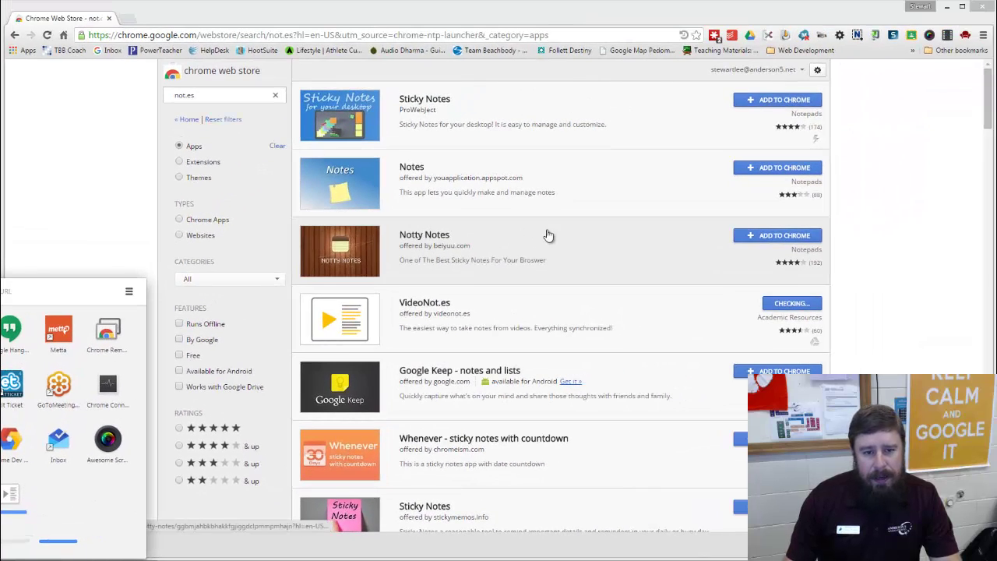
click(94, 182)
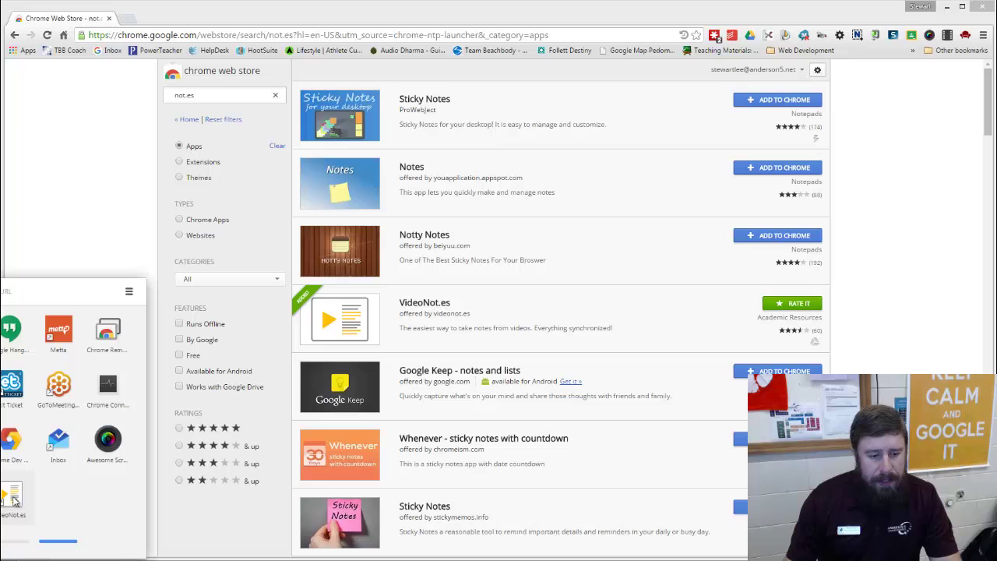
click(69, 201)
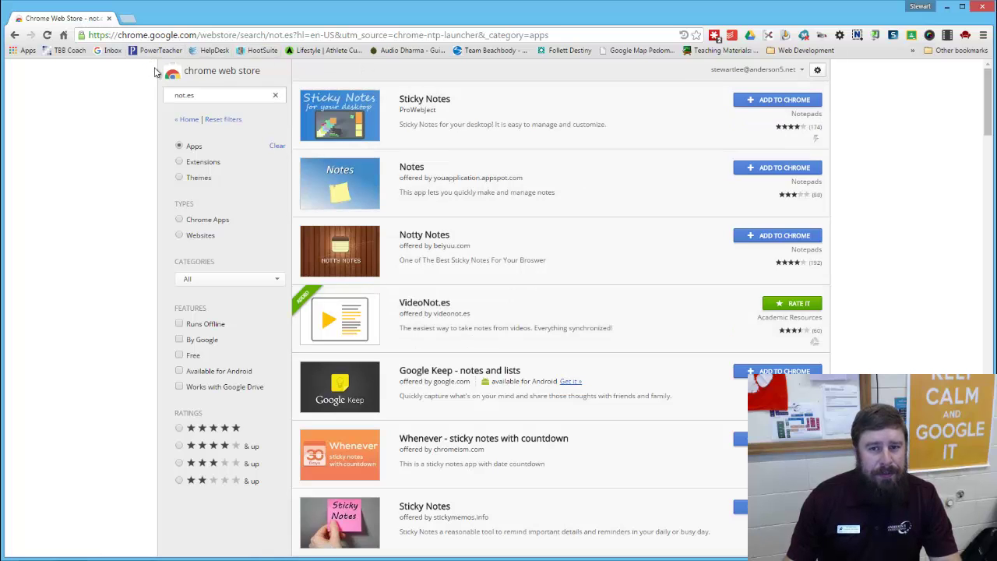
- Create a new VideoNot.es file from Google Drive and sign in with the school Google account
click(28, 53)
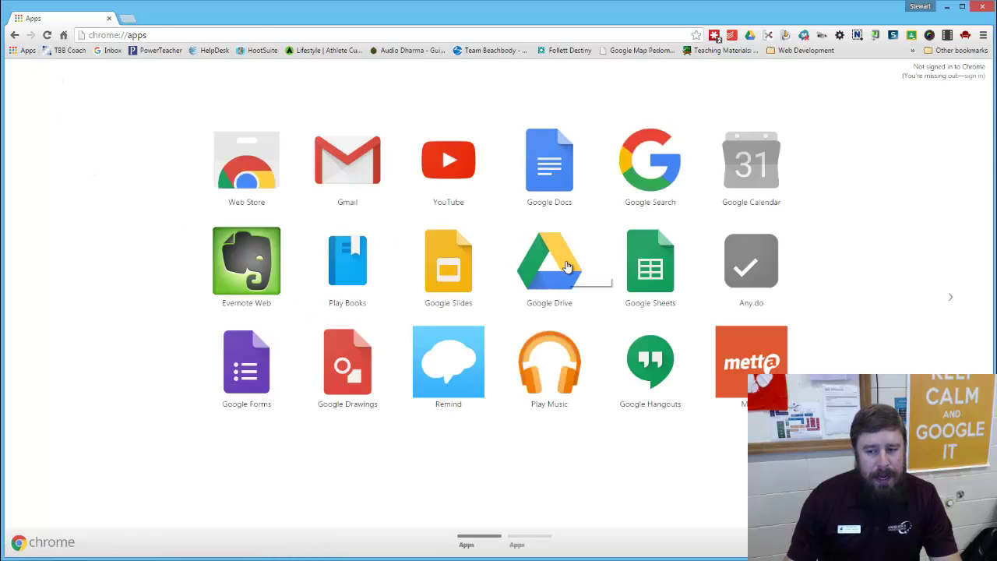
click(567, 267)
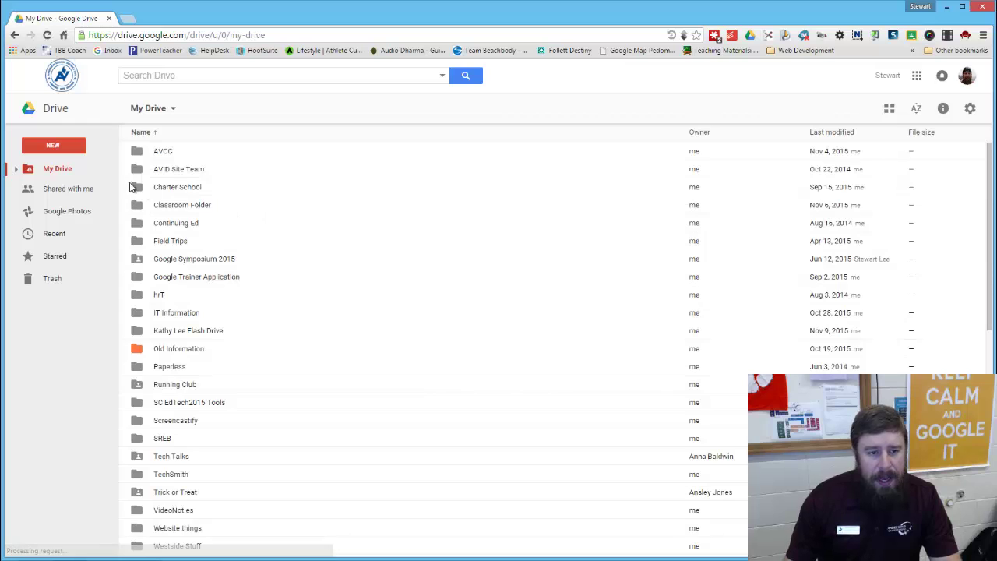
click(60, 146)
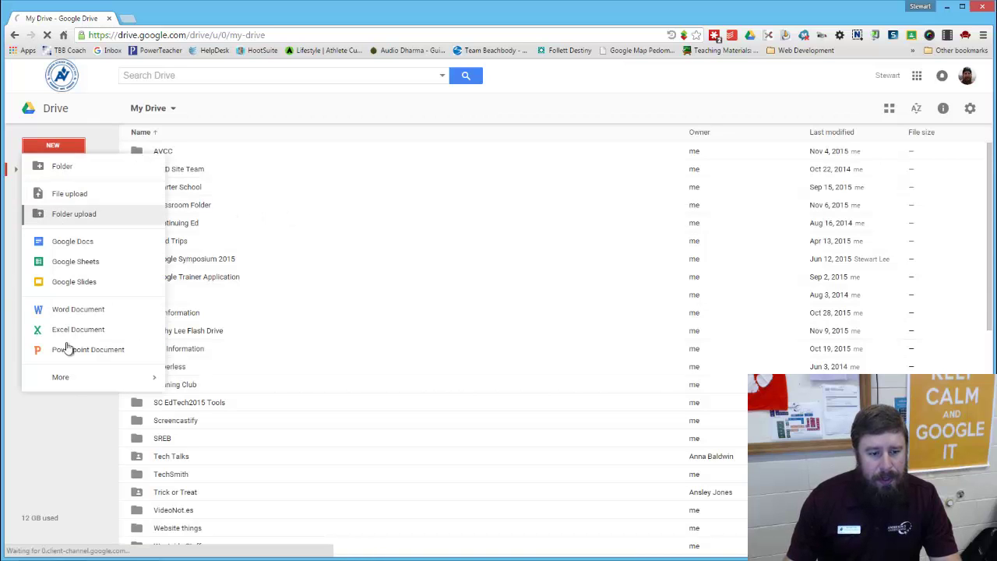
mouse_move(68, 380)
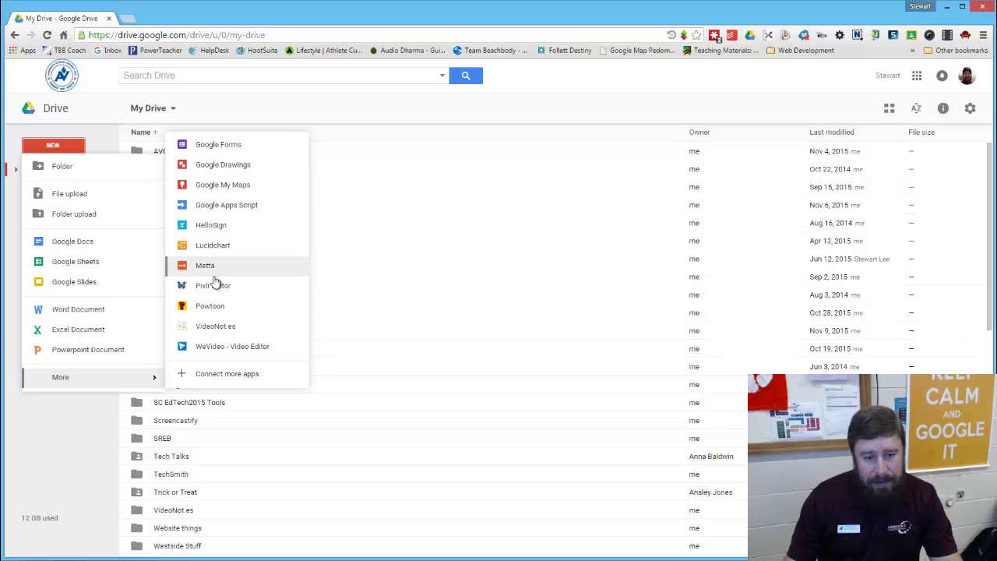
click(213, 330)
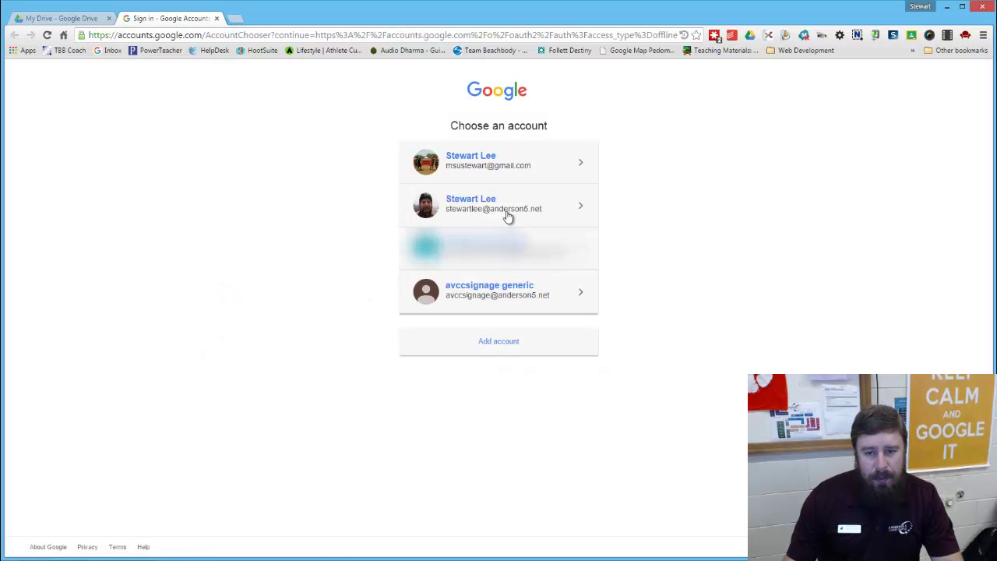
click(508, 214)
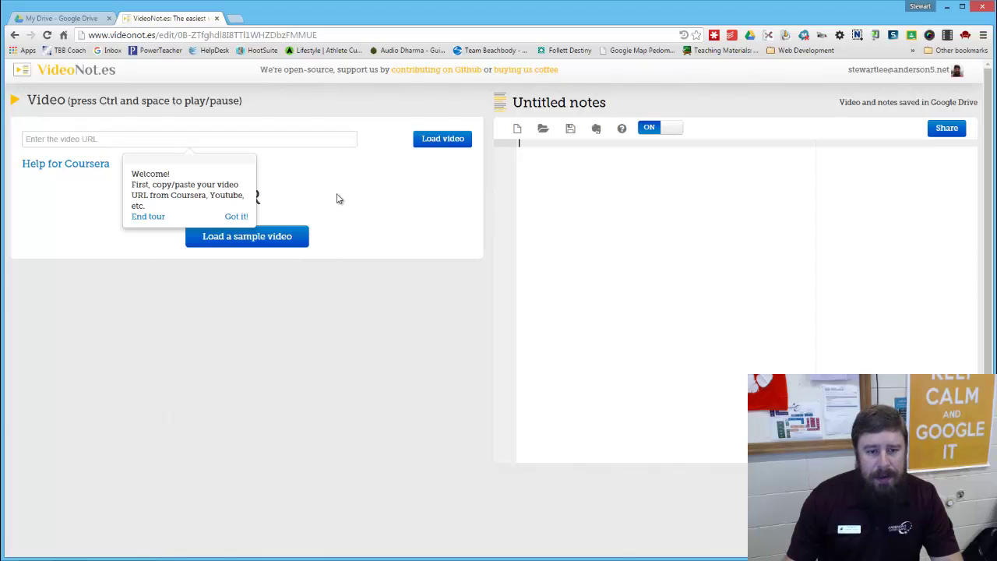
- Load youtube.com in a new browser tab and open the "Google Plus Basics" video from the account's own channel
click(234, 19)
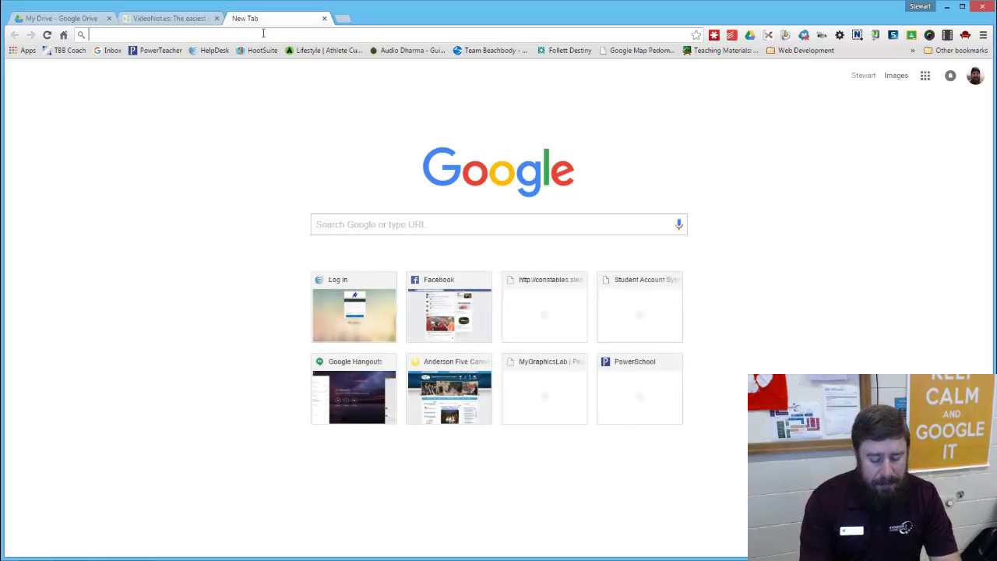
text(youtube.com)
key(Return)
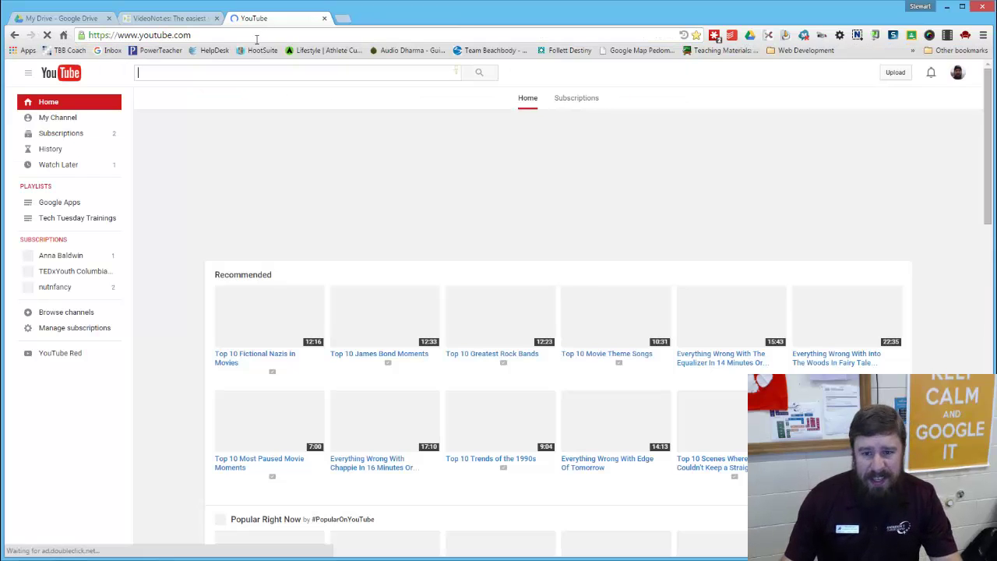
click(71, 118)
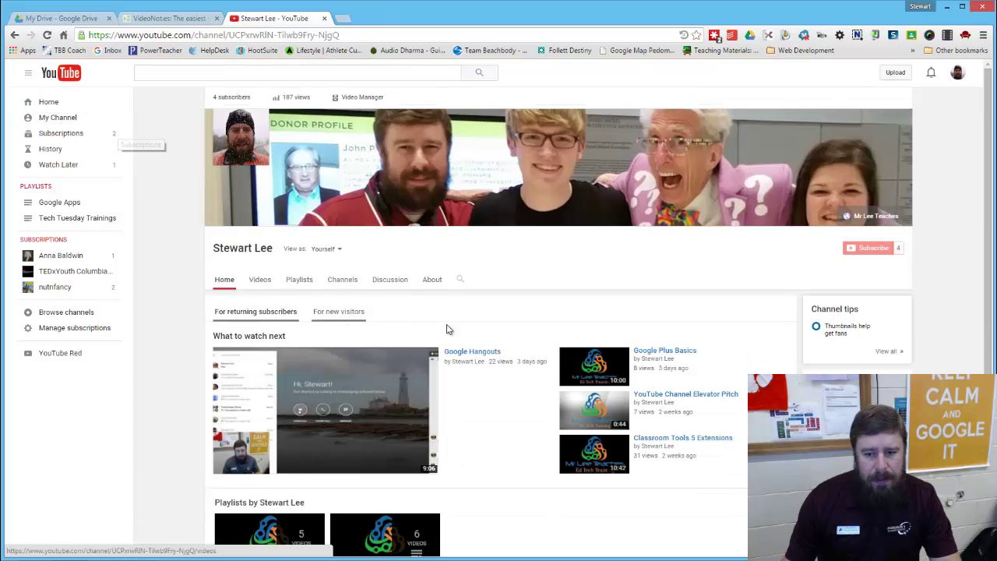
click(692, 352)
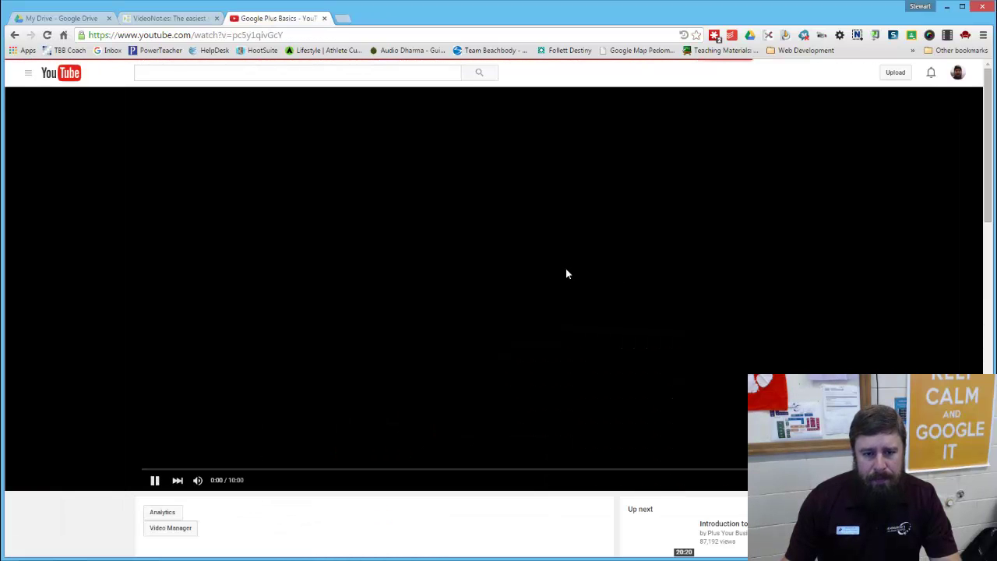
- Pause the "Google Plus Basics" video and copy its full web address
click(282, 35)
key(ctrl+c)
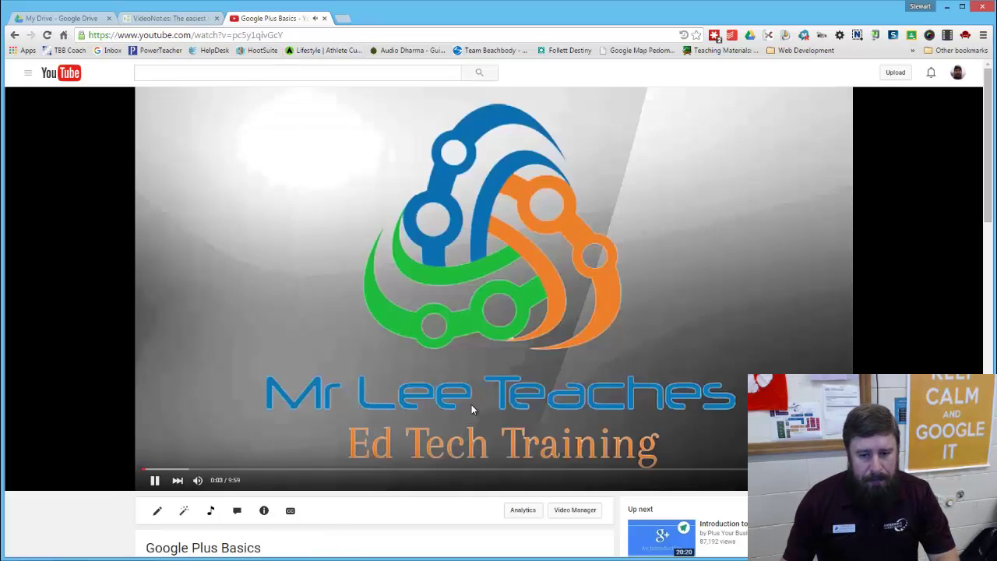
click(472, 405)
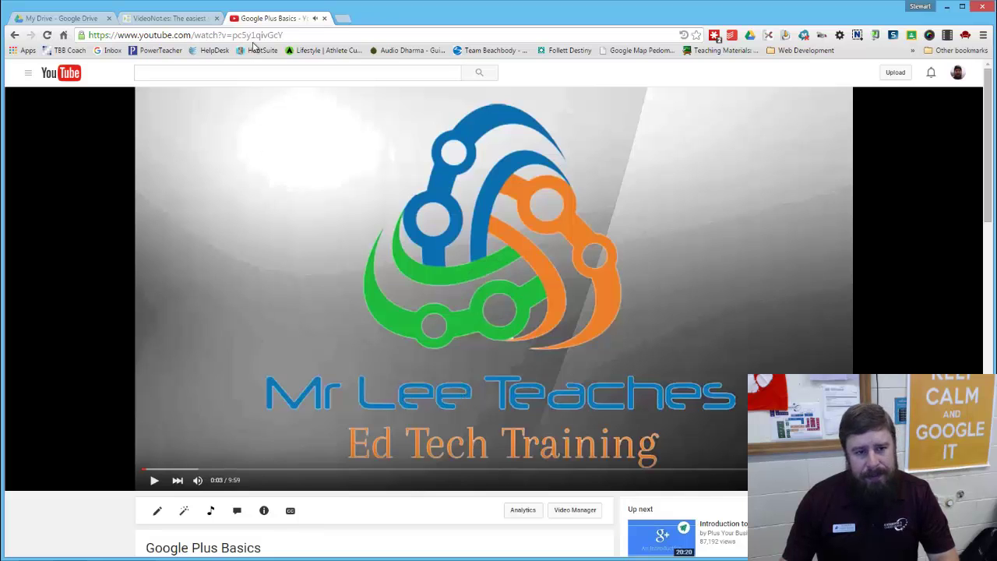
drag(282, 35, 92, 35)
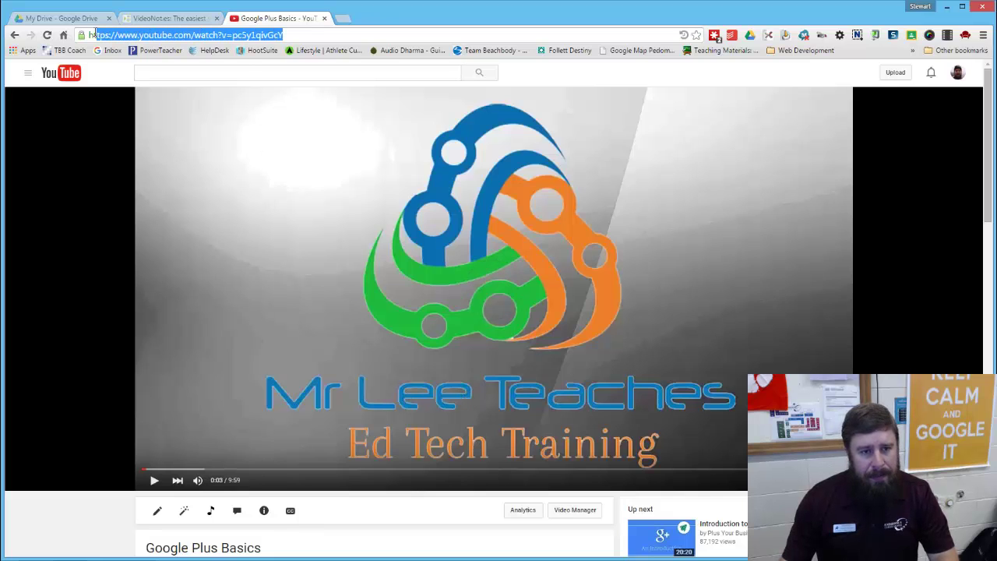
- Paste the copied YouTube address as the video URL in VideoNot.es and load the video
click(164, 18)
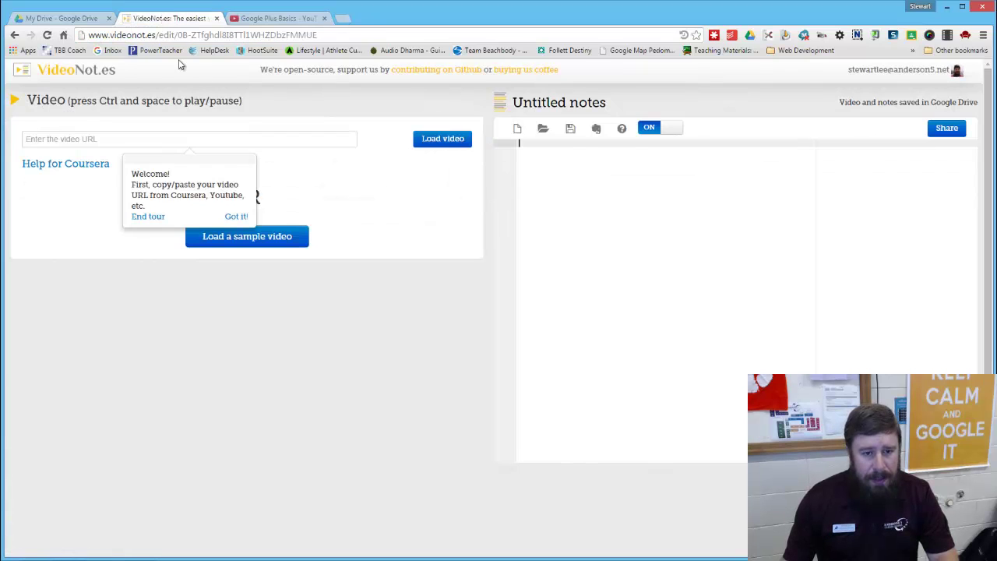
click(214, 136)
key(ctrl+v)
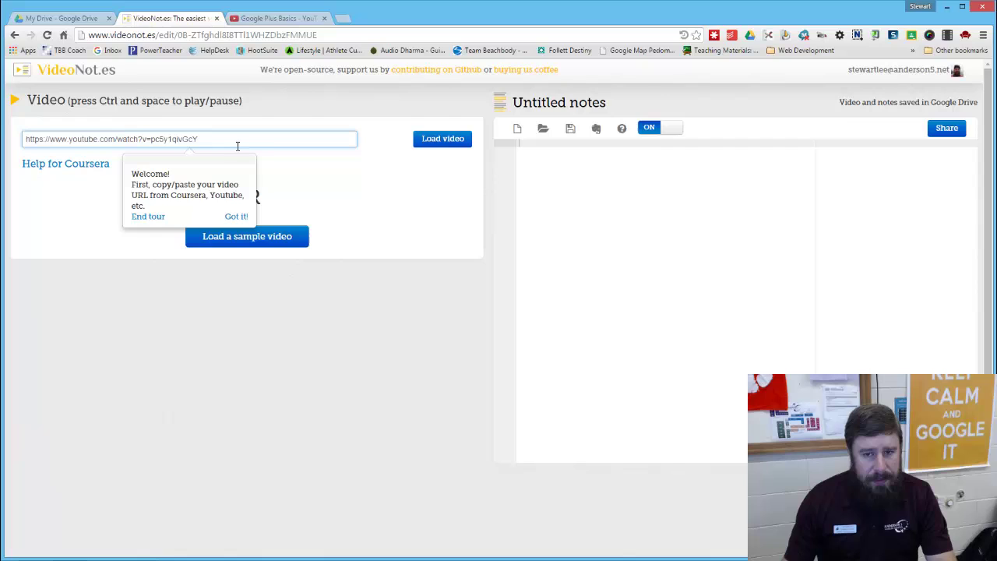
click(419, 142)
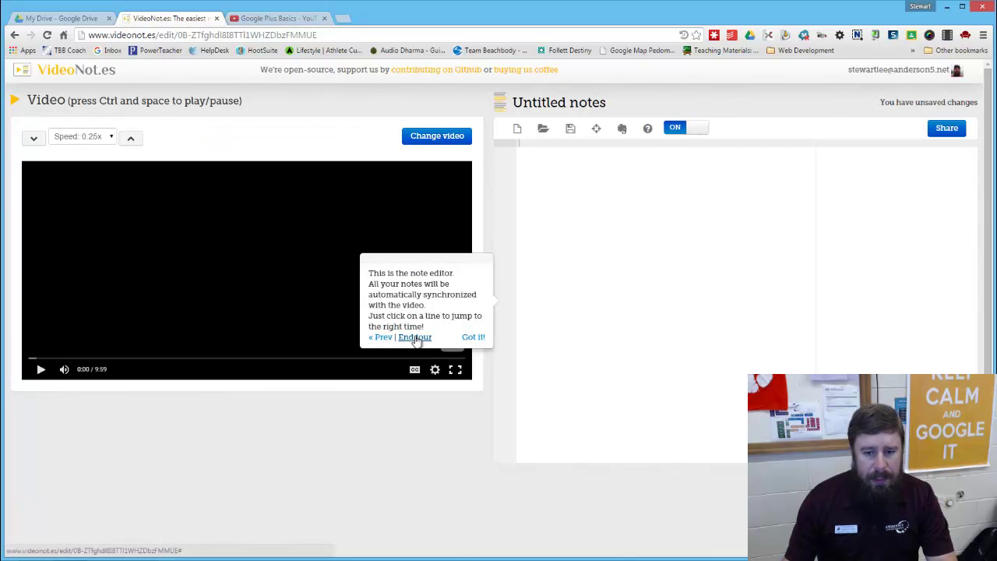
- End the introductory tour and play the first seconds of the loaded video before pausing it
click(415, 337)
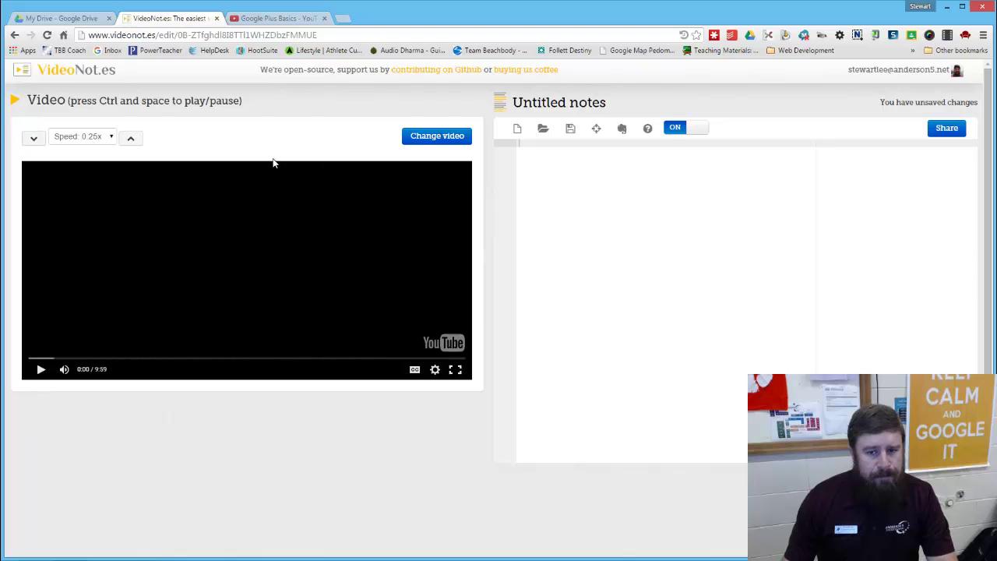
click(41, 370)
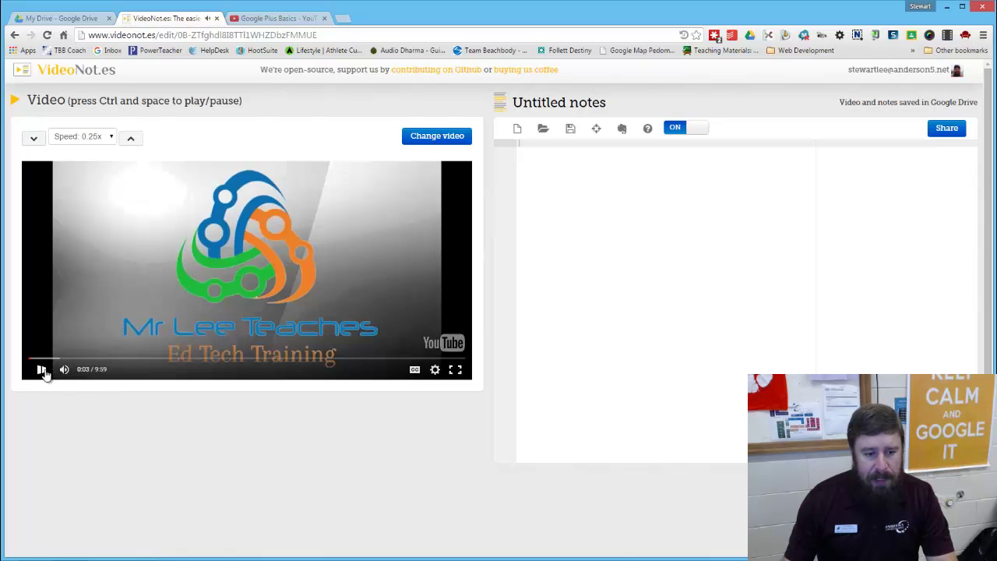
click(42, 371)
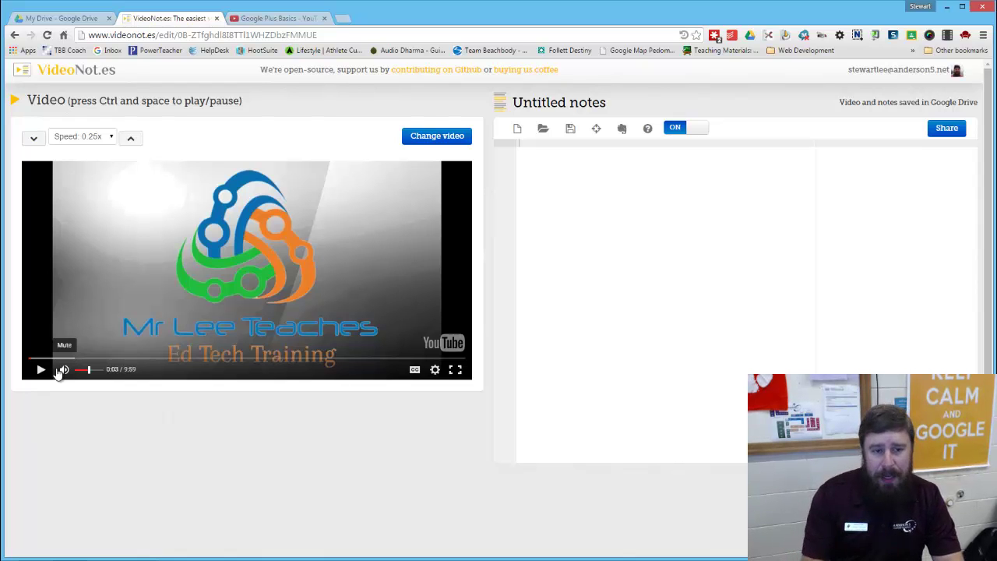
- Rename the untitled notes file as "Google Plus Notes" and save the new name
click(549, 104)
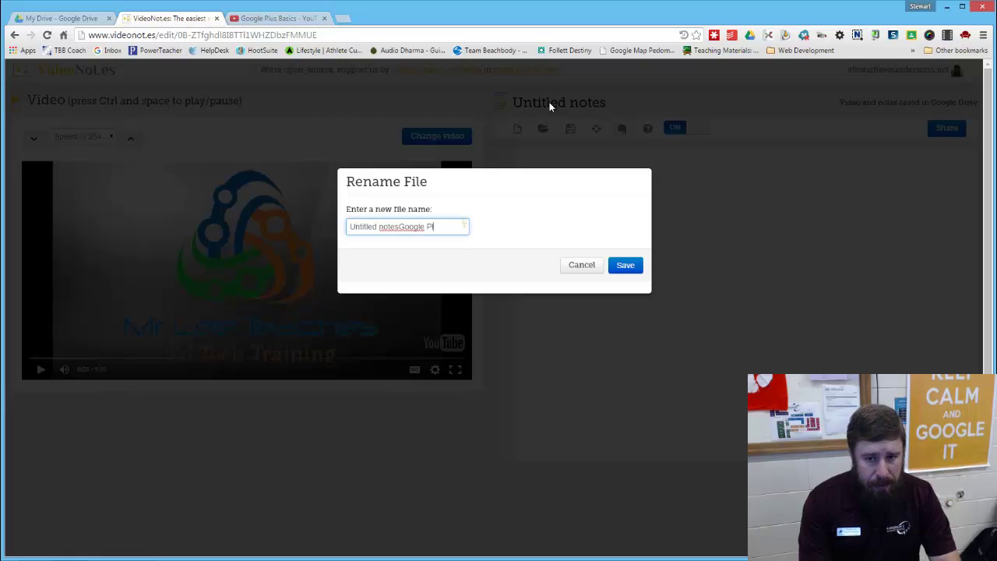
key(BackSpace)
key(BackSpace)
key(BackSpace)
key(BackSpace)
key(BackSpace)
key(BackSpace)
key(BackSpace)
key(BackSpace)
key(BackSpace)
key(BackSpace)
key(BackSpace)
key(BackSpace)
key(BackSpace)
key(BackSpace)
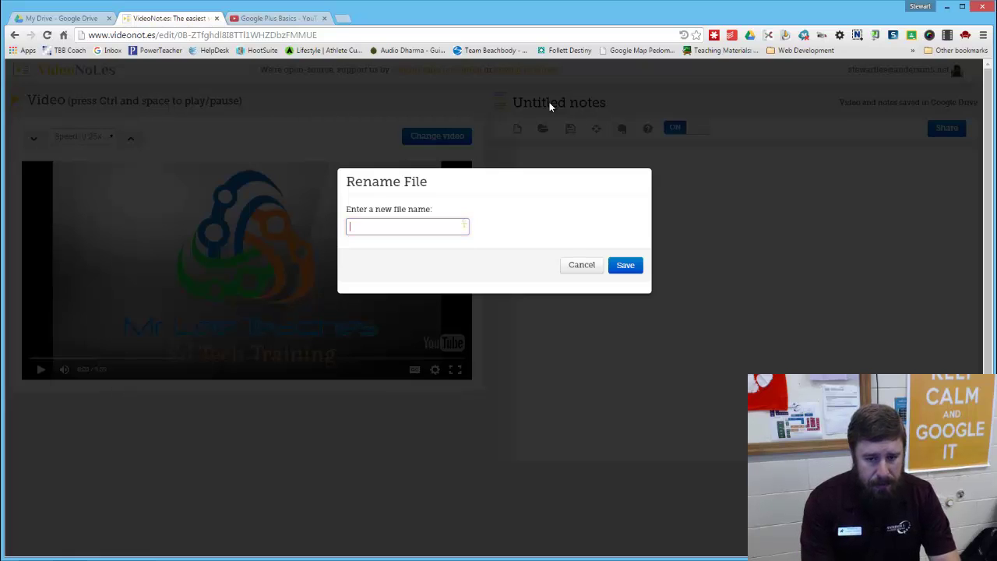
text(Goiogle Plus No)
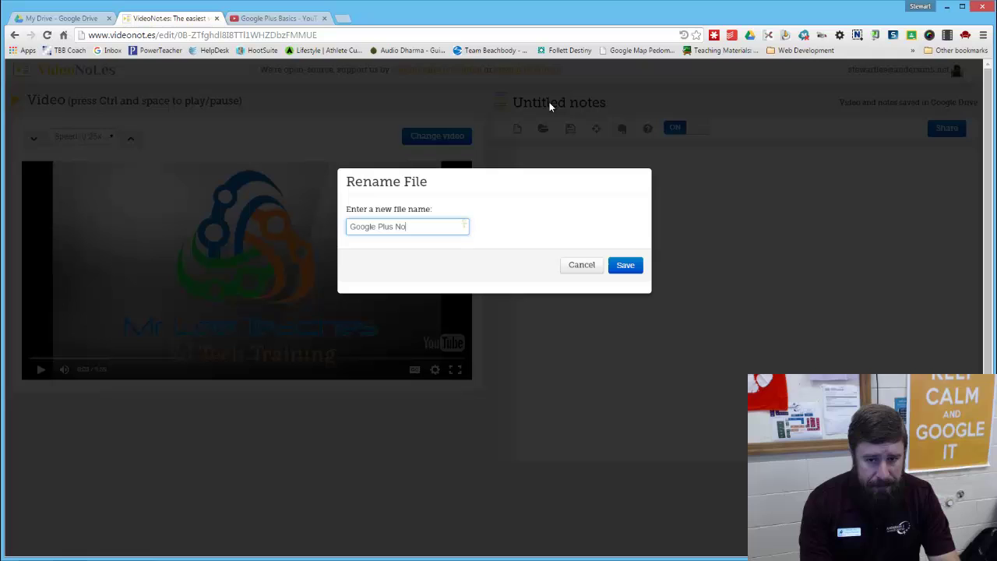
text(tes)
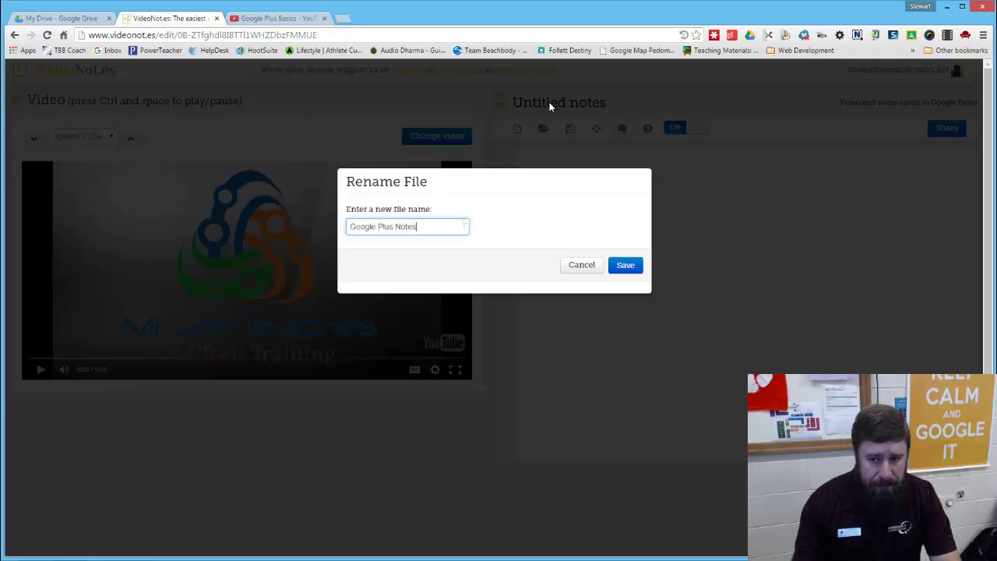
click(626, 266)
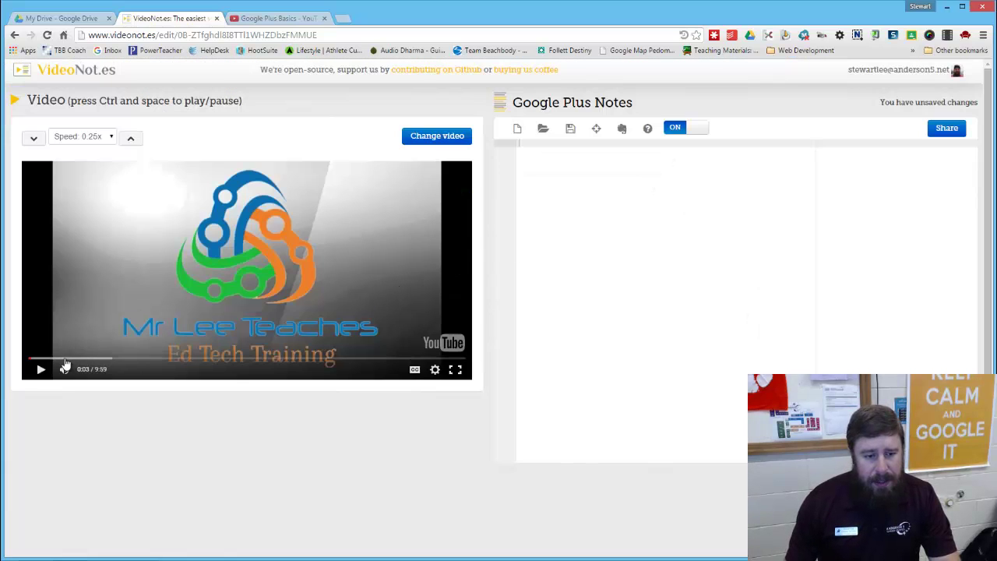
- Mute the loaded video, start playback and skip forward in it to about 1:09
mouse_move(82, 372)
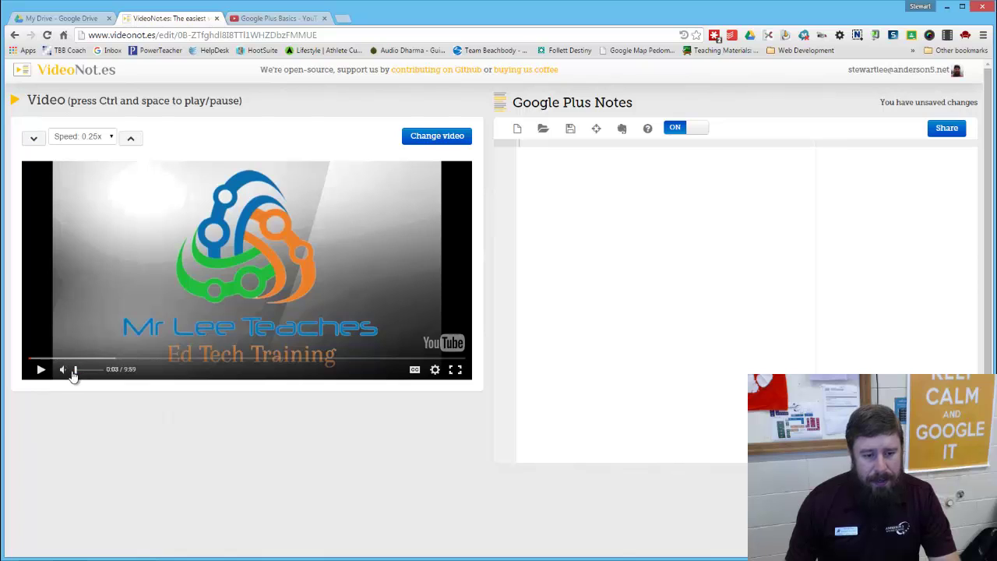
click(39, 371)
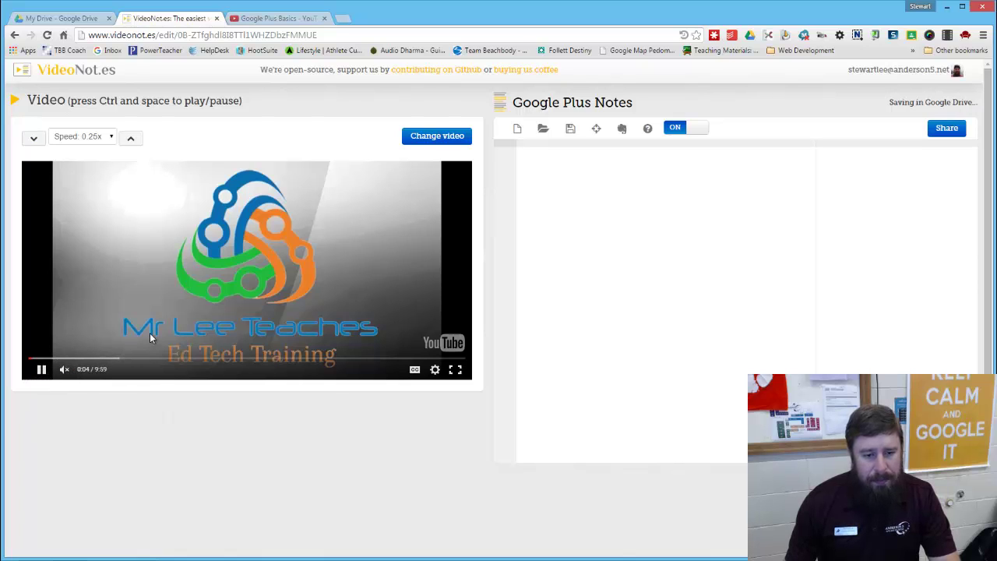
click(53, 358)
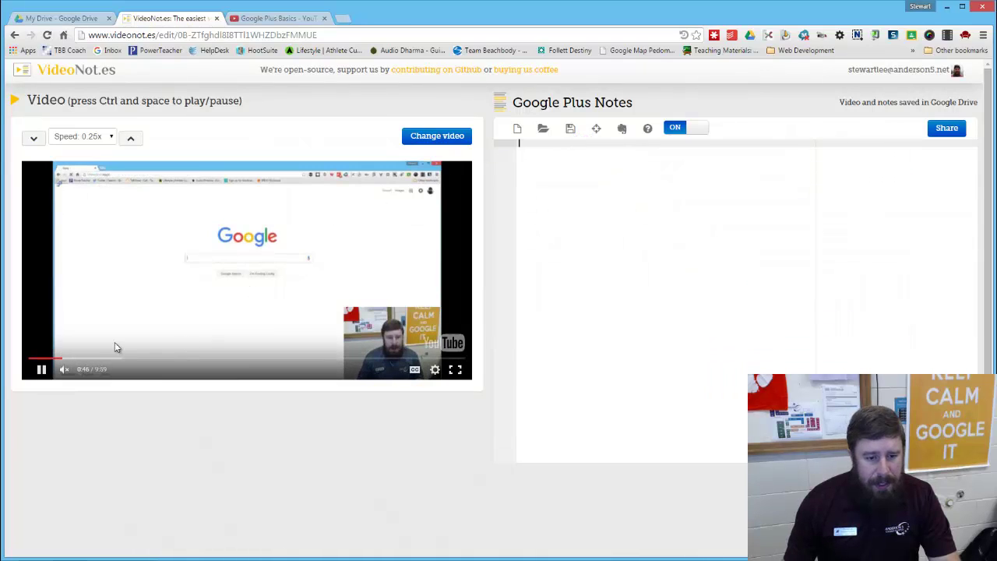
click(80, 359)
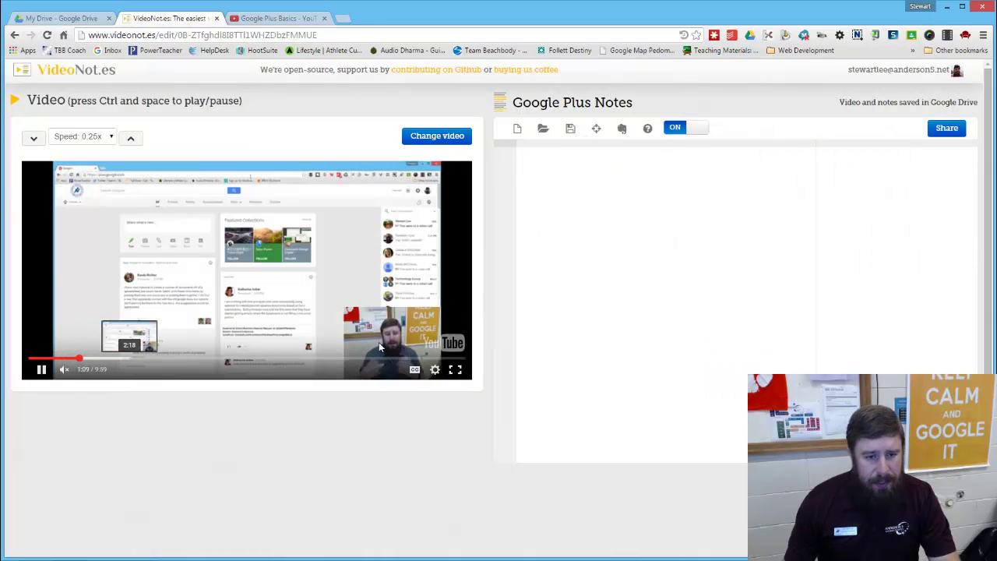
- Enter "Google Plus Feed page" as the first note while the video plays and start a new line
click(520, 164)
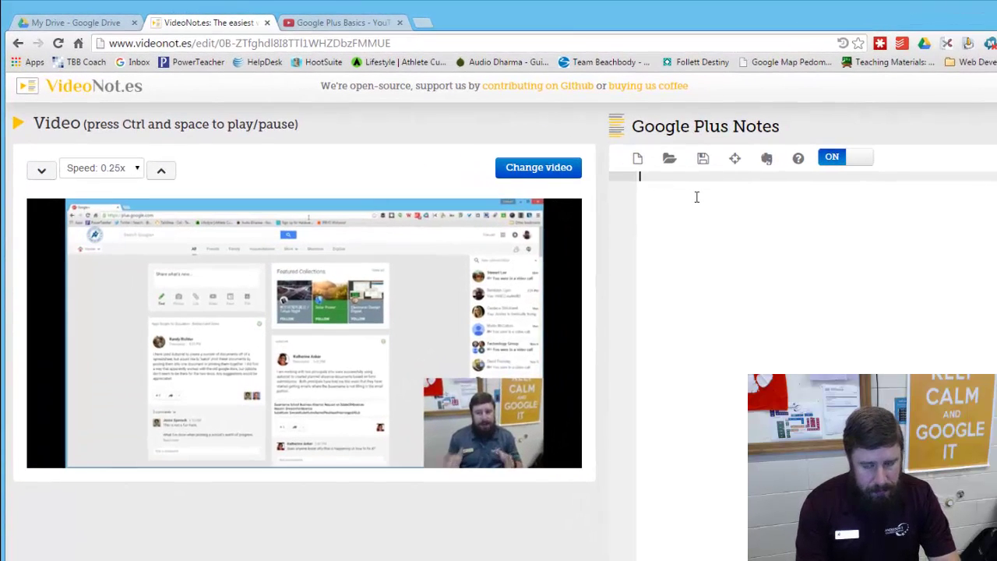
text(Google Plus )
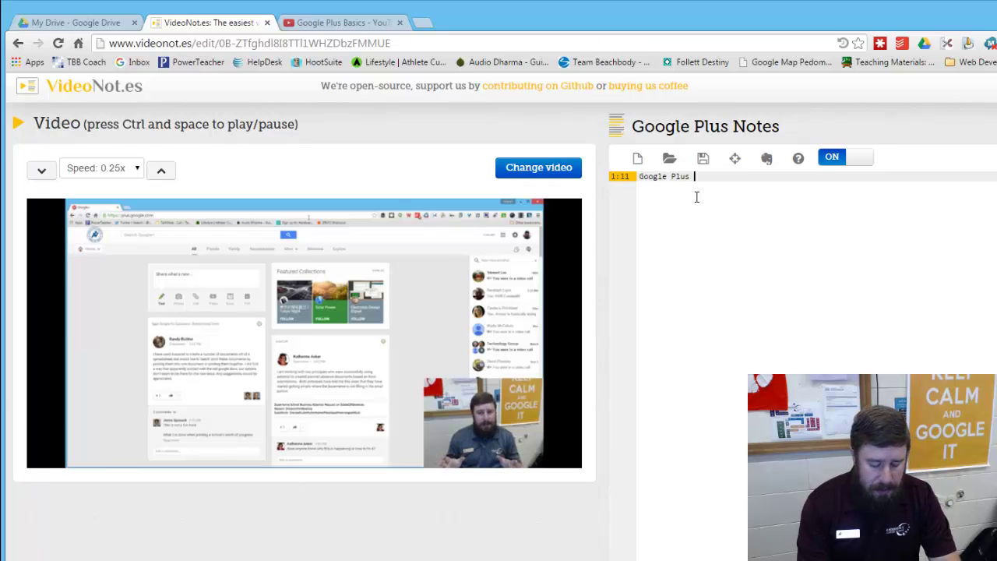
text(Feed page)
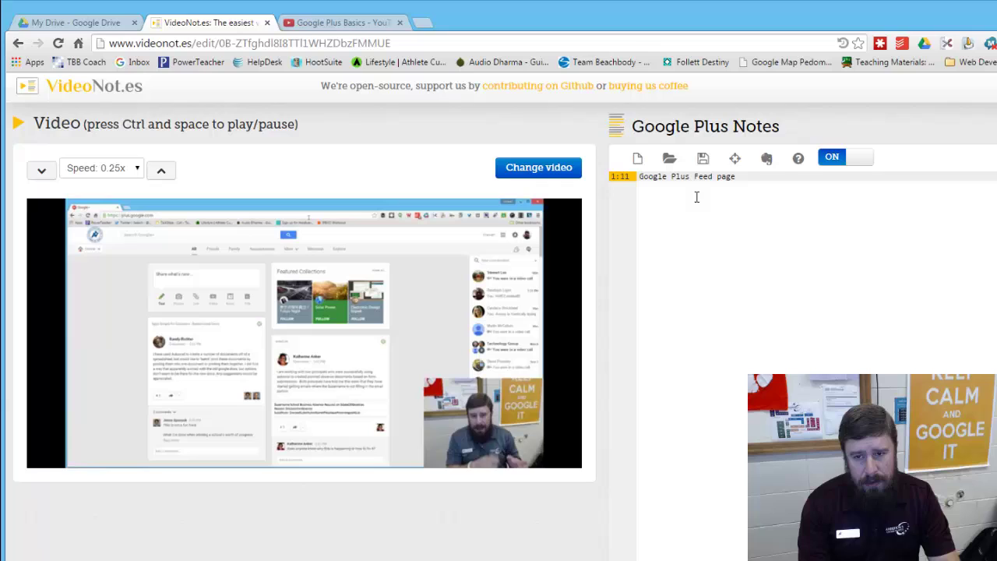
key(Return)
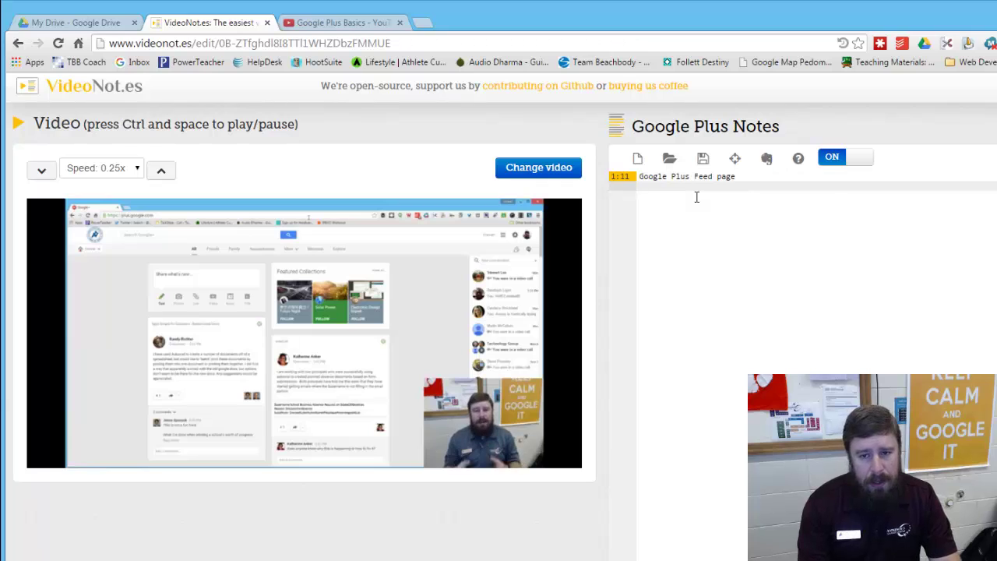
- Add the note "Different circles of friends" on the second line when playback is at about 1:28, ending the line
mouse_move(156, 409)
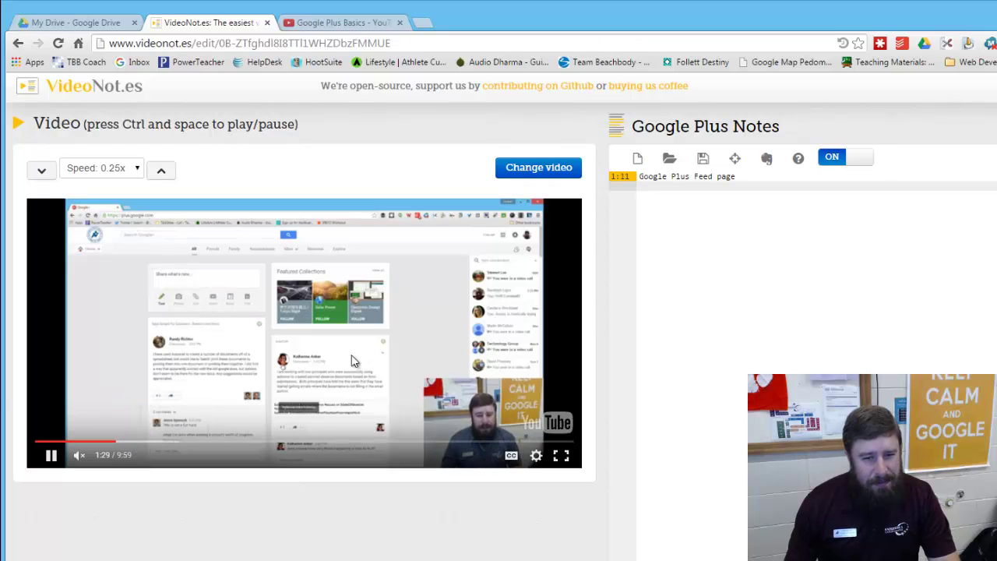
key(Return)
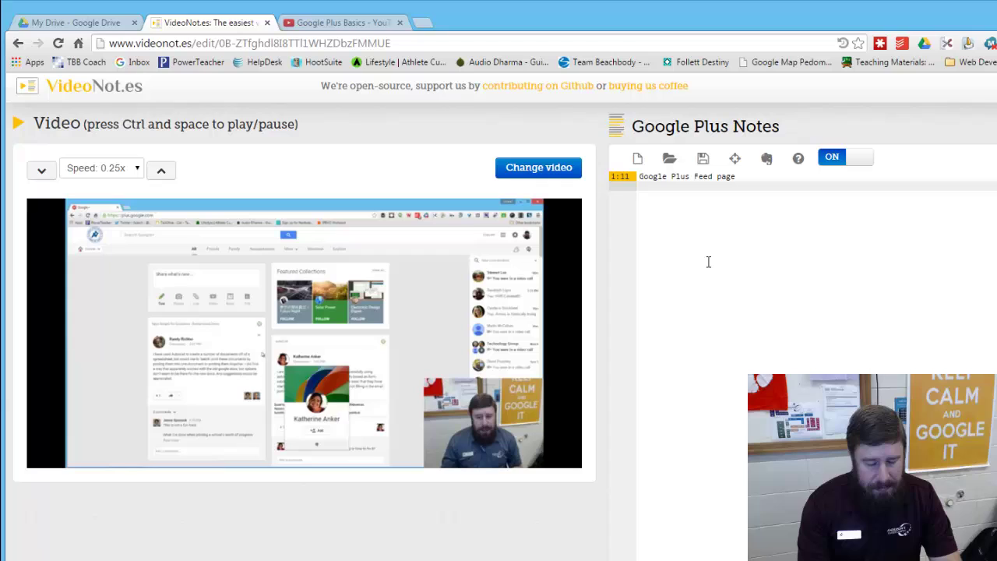
text(Different)
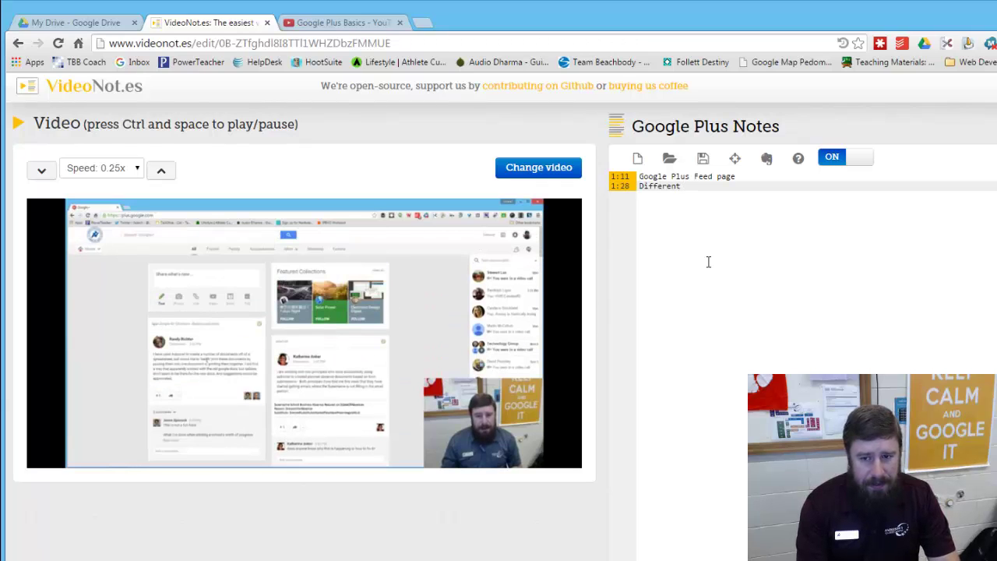
text( circles )
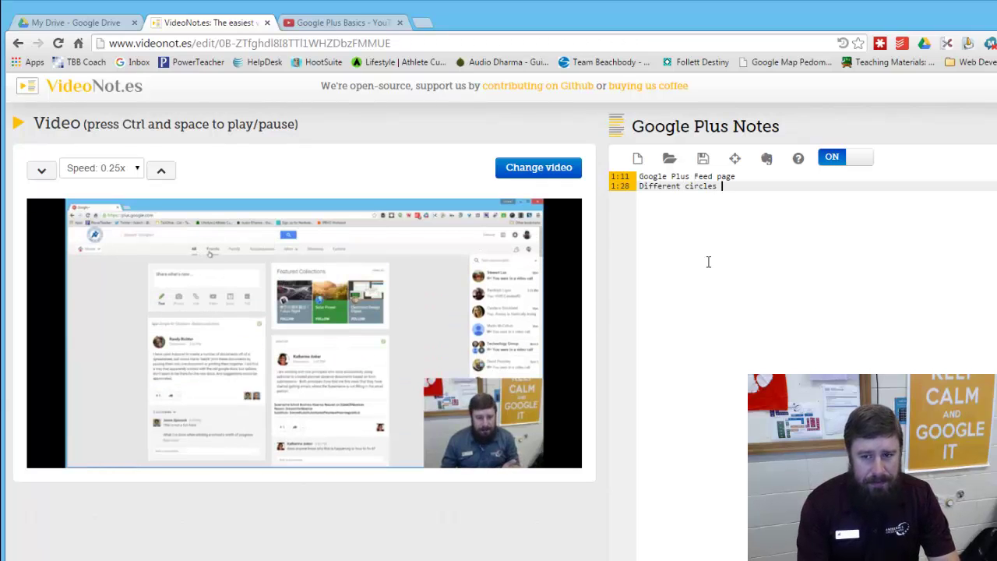
text(of frine)
key(BackSpace)
key(BackSpace)
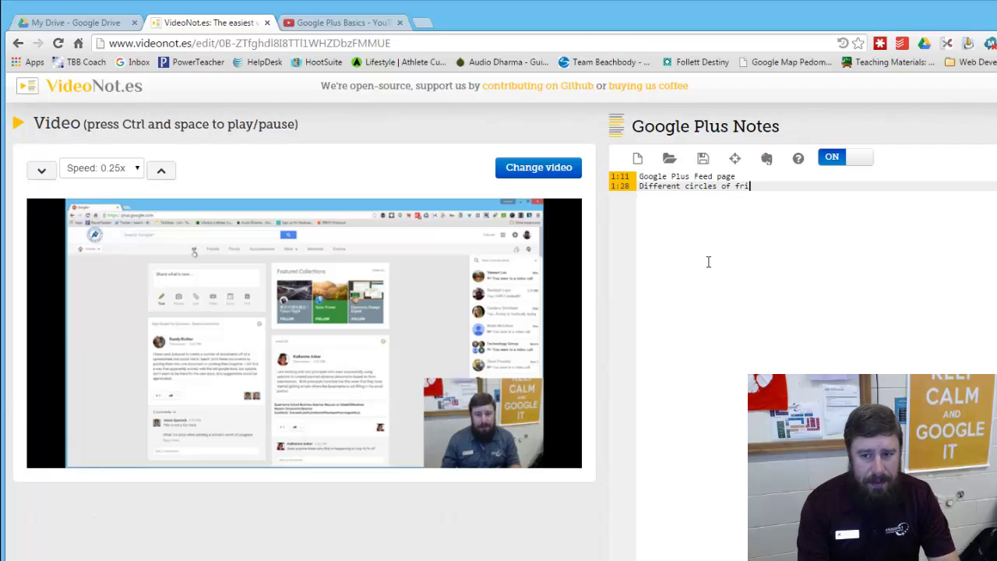
text(ends)
key(Return)
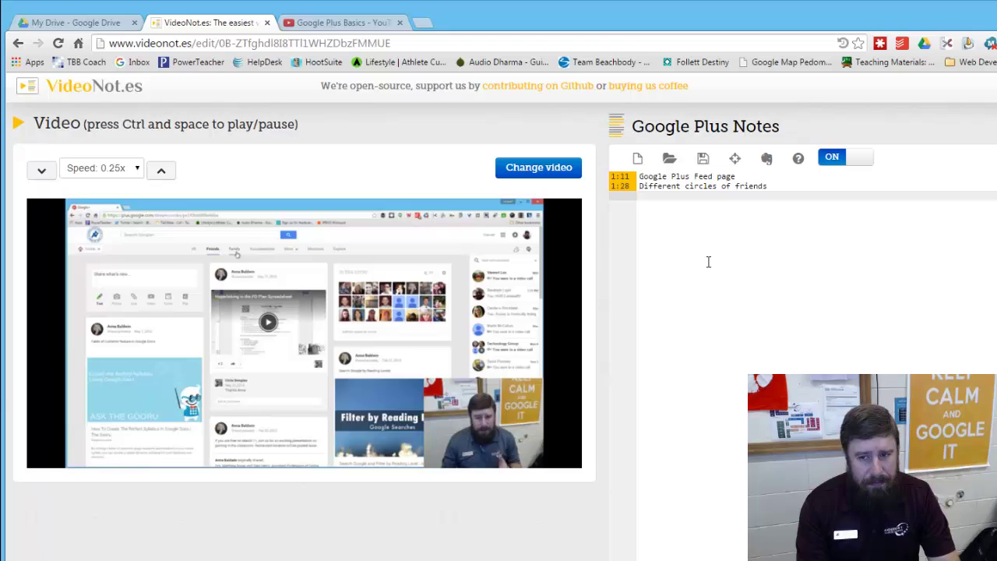
- Add the note "Friends to family to more" on the third line and start a new line
text(Fri)
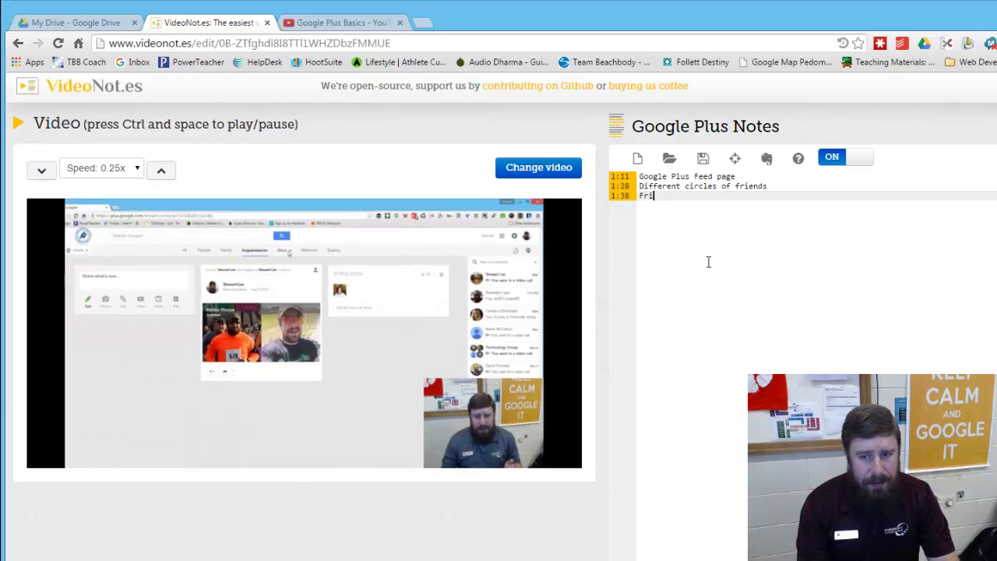
text(ends to family to )
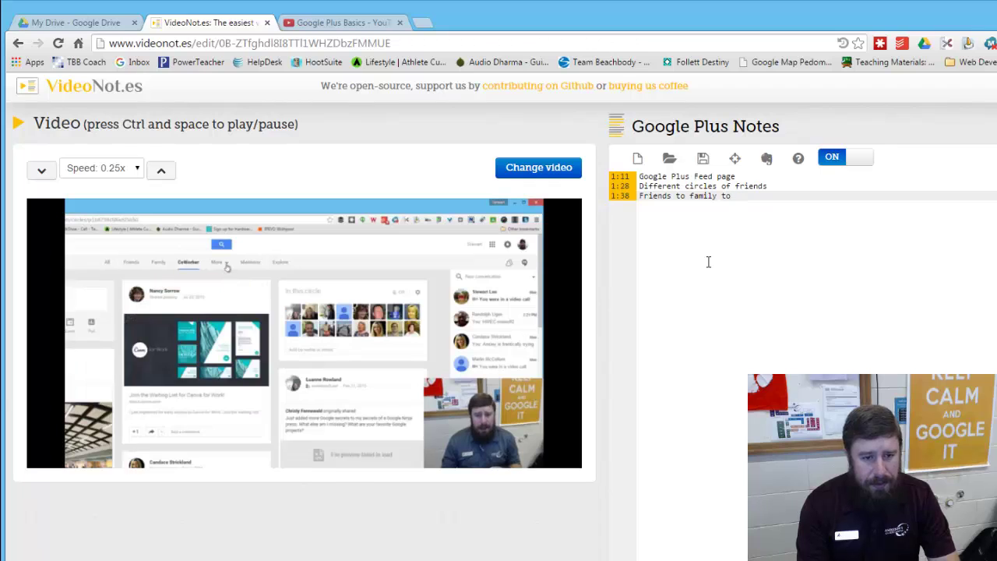
text(most)
key(BackSpace)
key(BackSpace)
text(re)
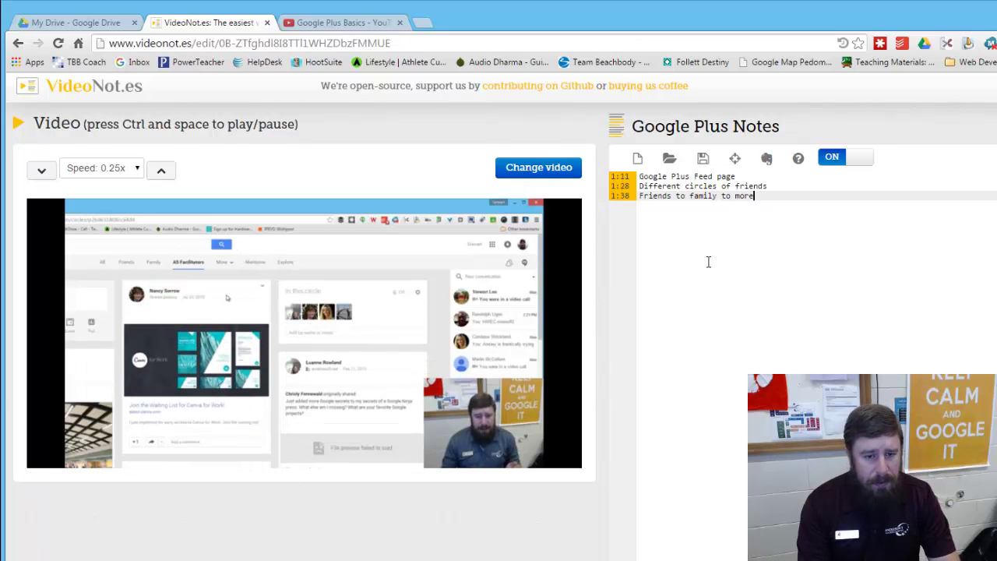
key(Return)
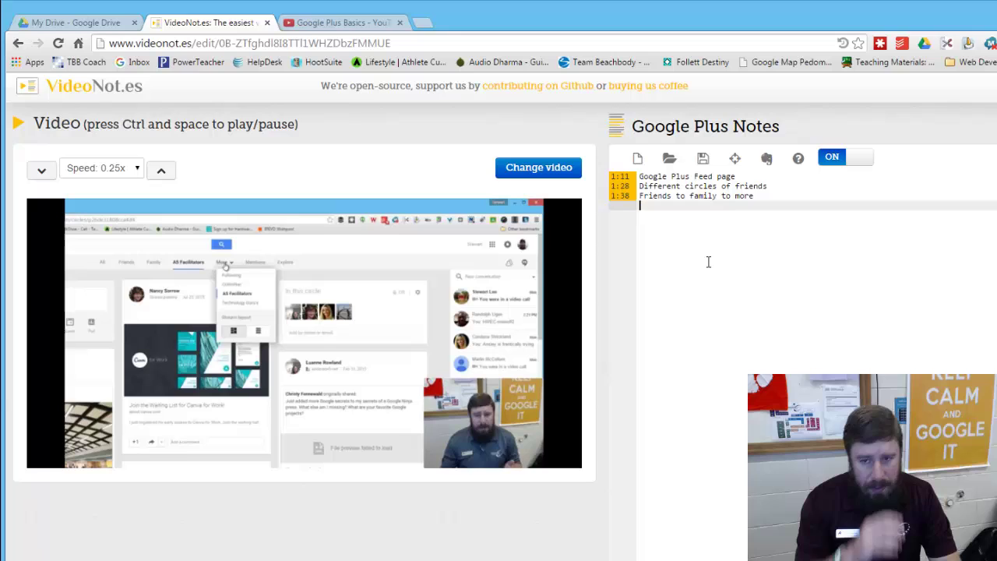
- Pause the video and use the note timestamps to revisit 1:11 and 1:38
click(50, 455)
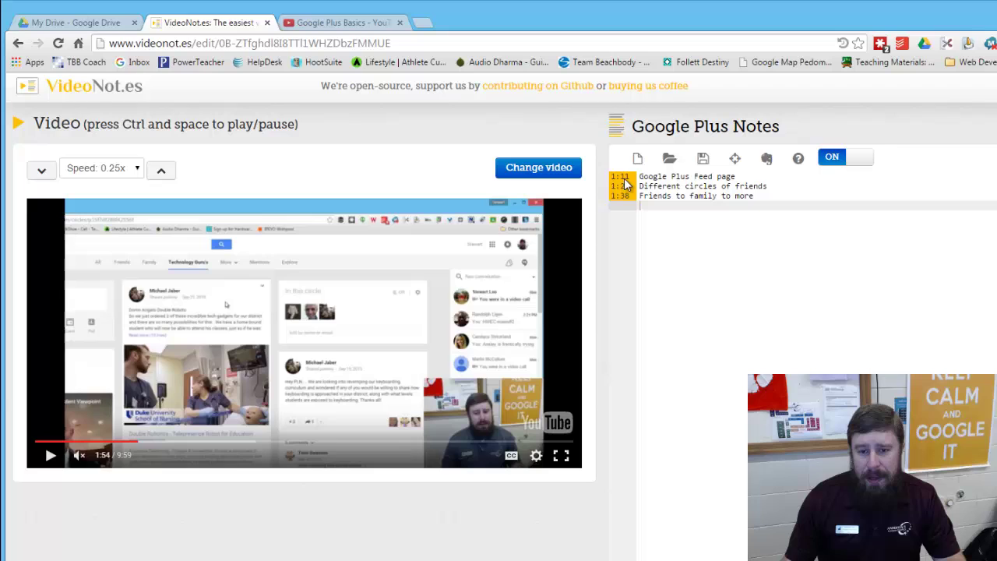
click(624, 179)
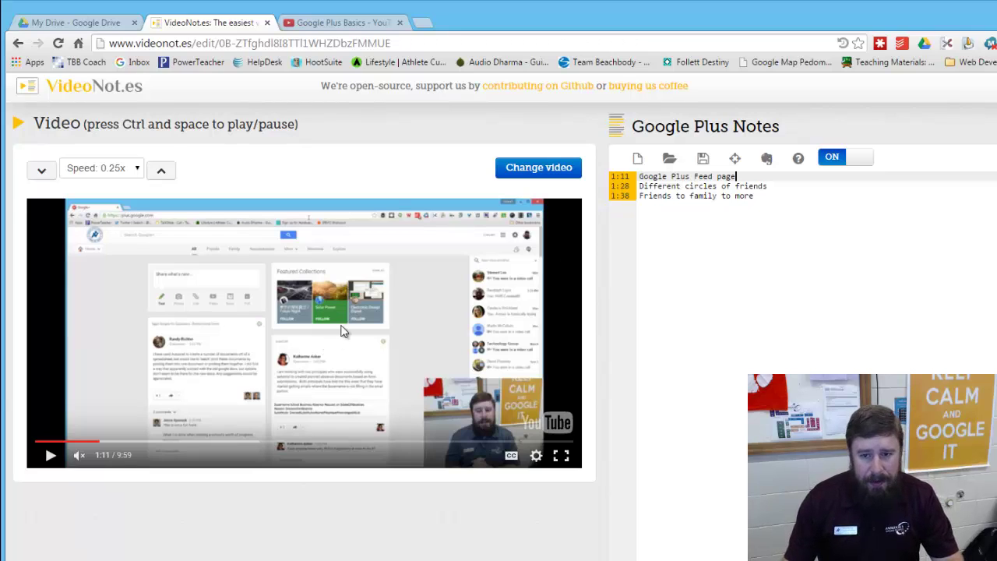
click(628, 200)
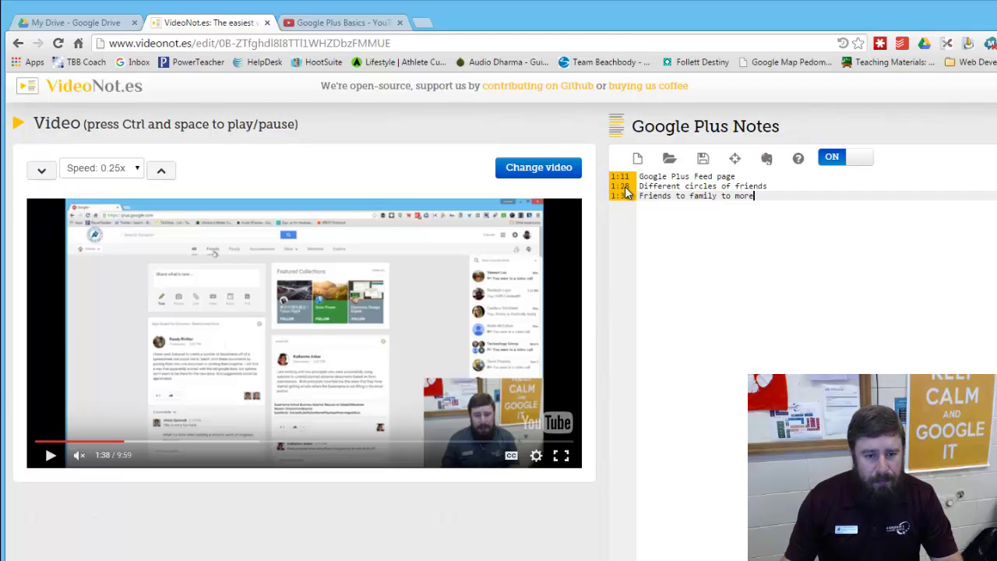
- Move the video to 3:00 and add the note "People that have me in their circle" on a new line
click(199, 443)
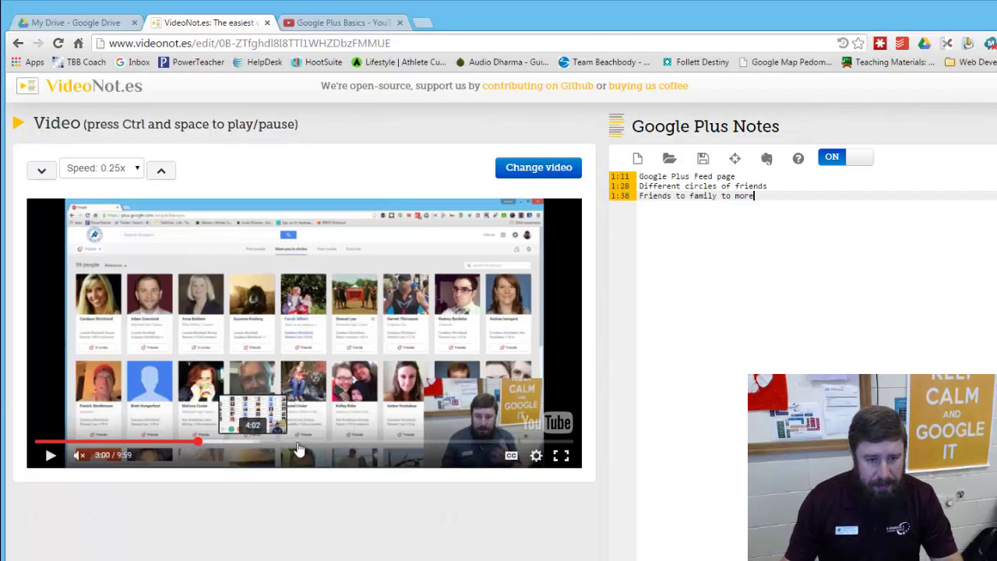
key(Return)
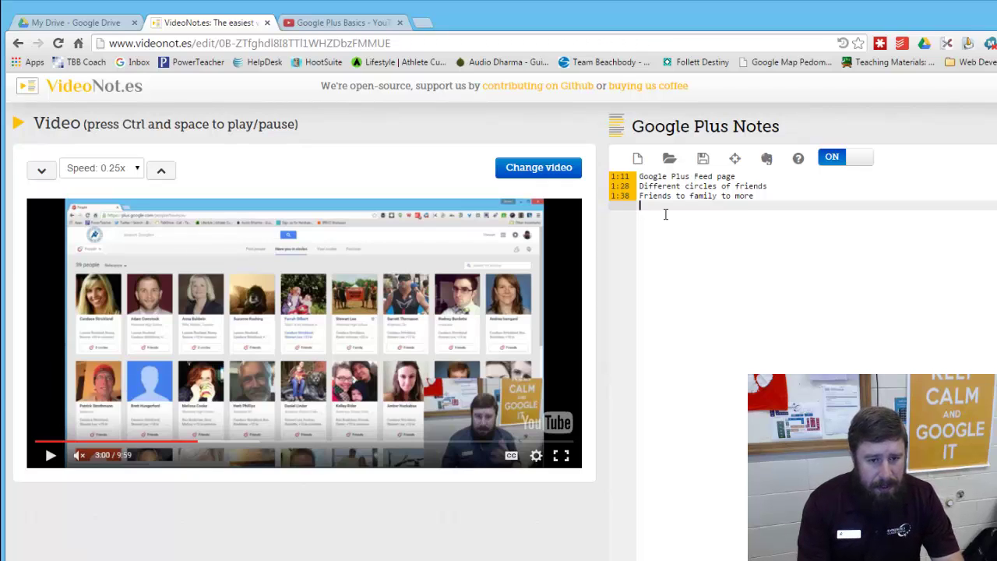
text(Peop)
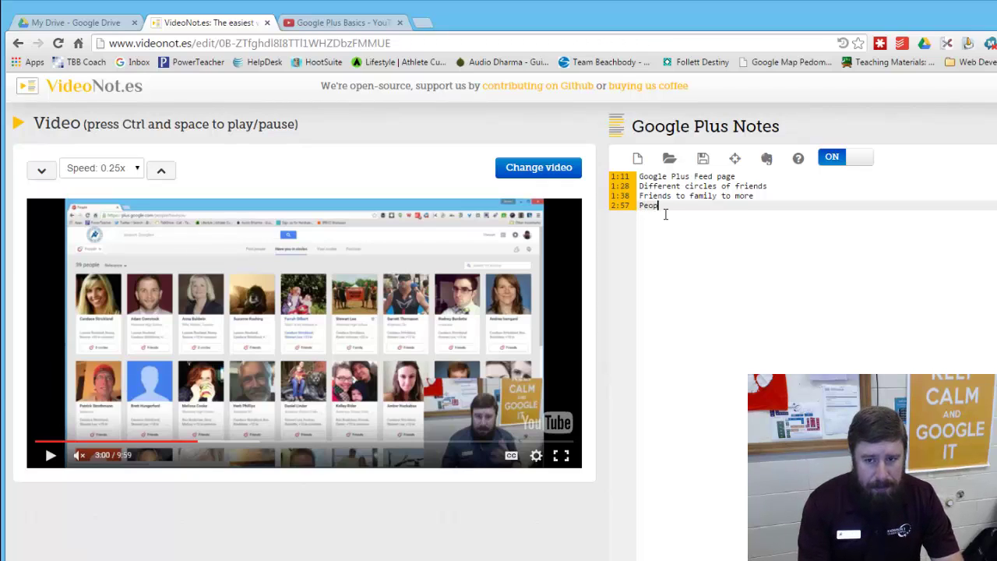
text(le that have me in )
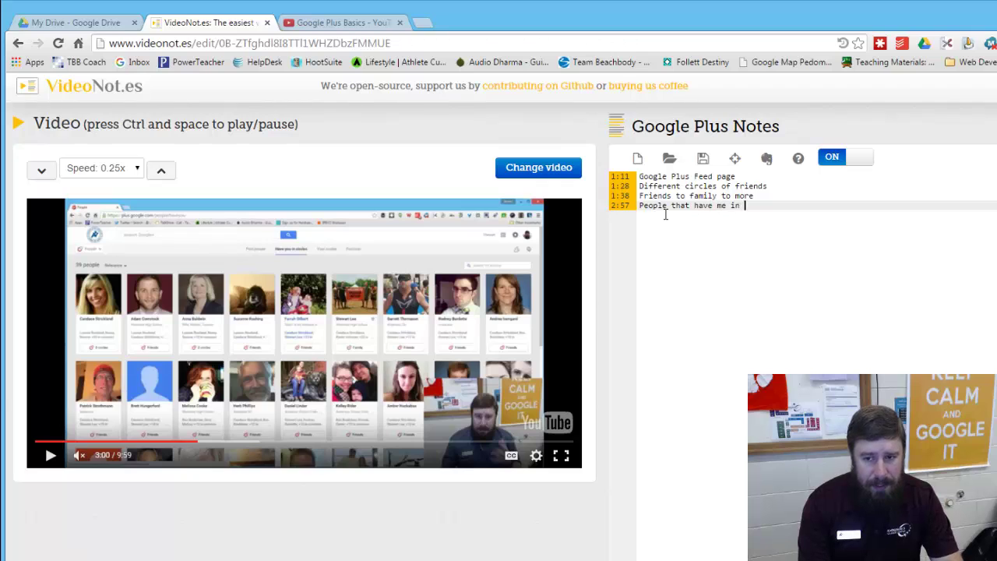
text(their circle)
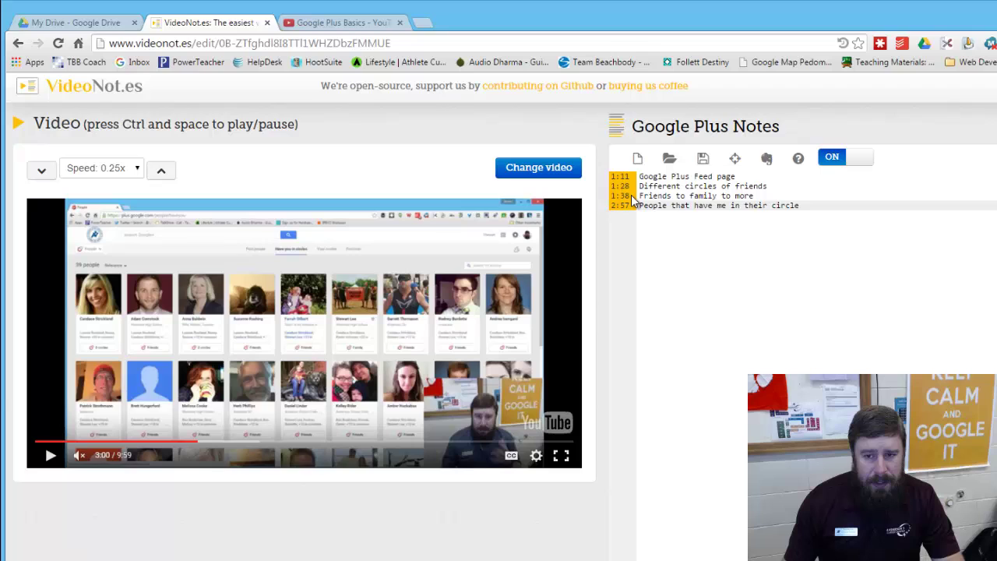
- Jump the video to the third note's timestamp and then to that of the note about people's circles
click(631, 196)
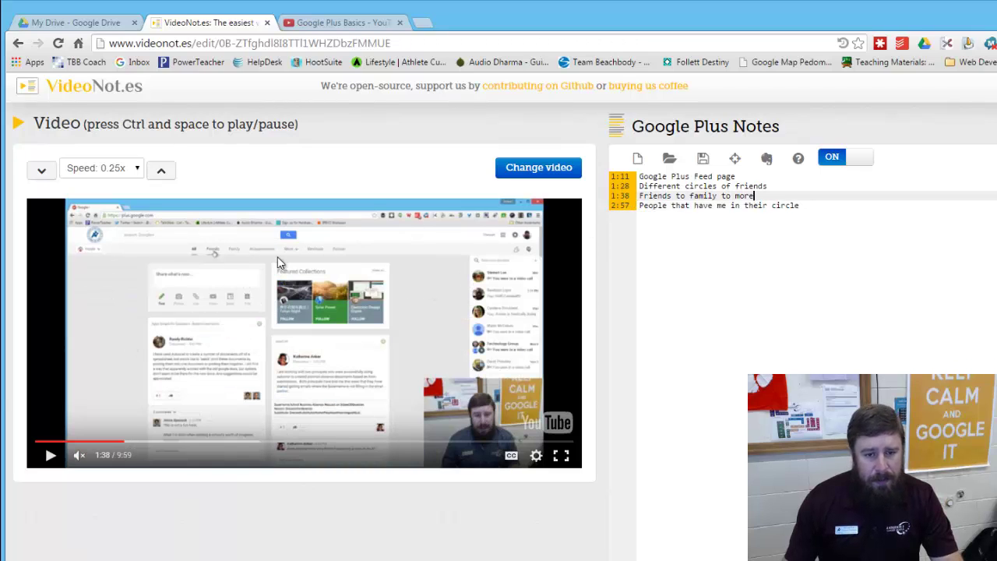
click(623, 209)
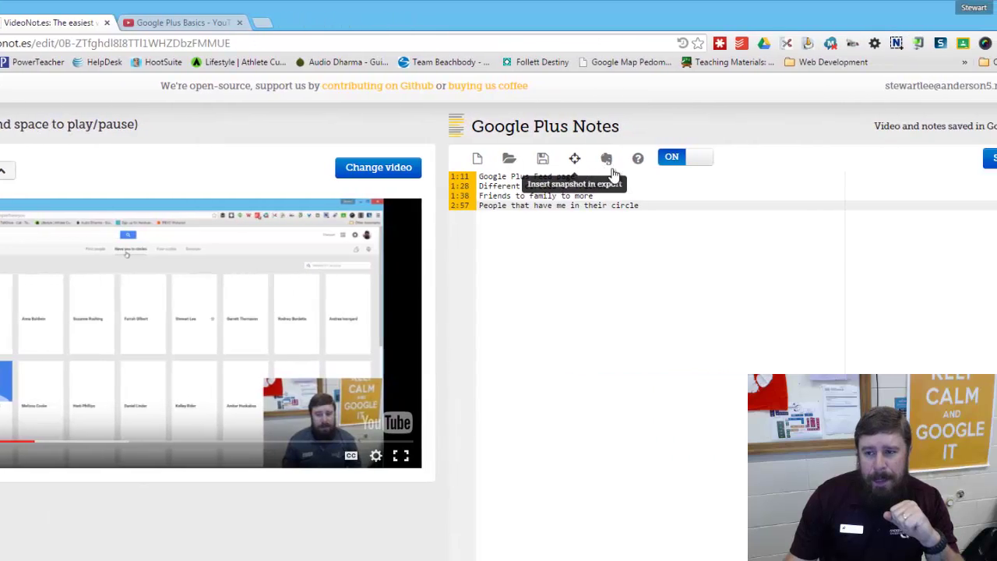
- Open the sharing settings of the notes, select the view-only shareable link and close the settings
click(908, 160)
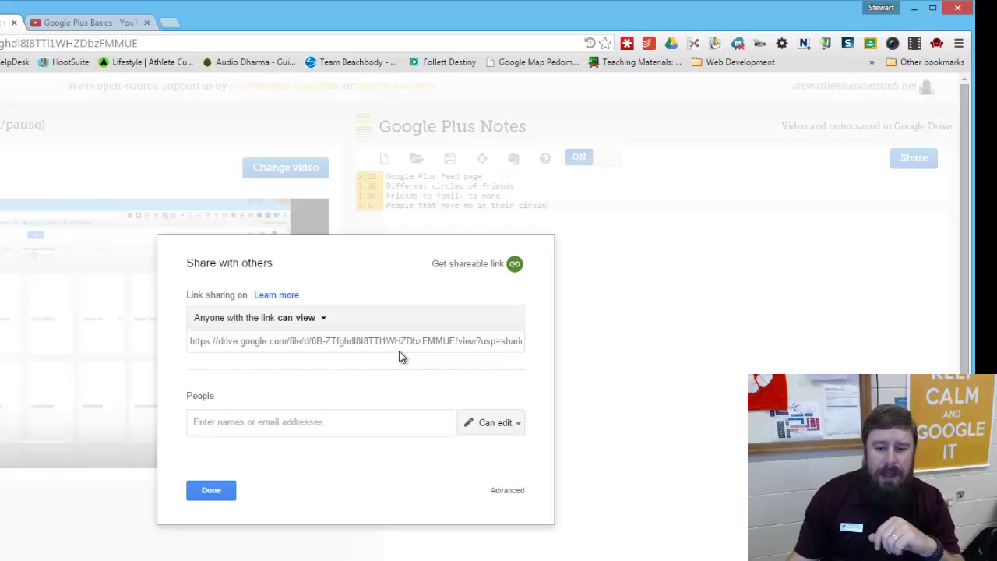
click(395, 350)
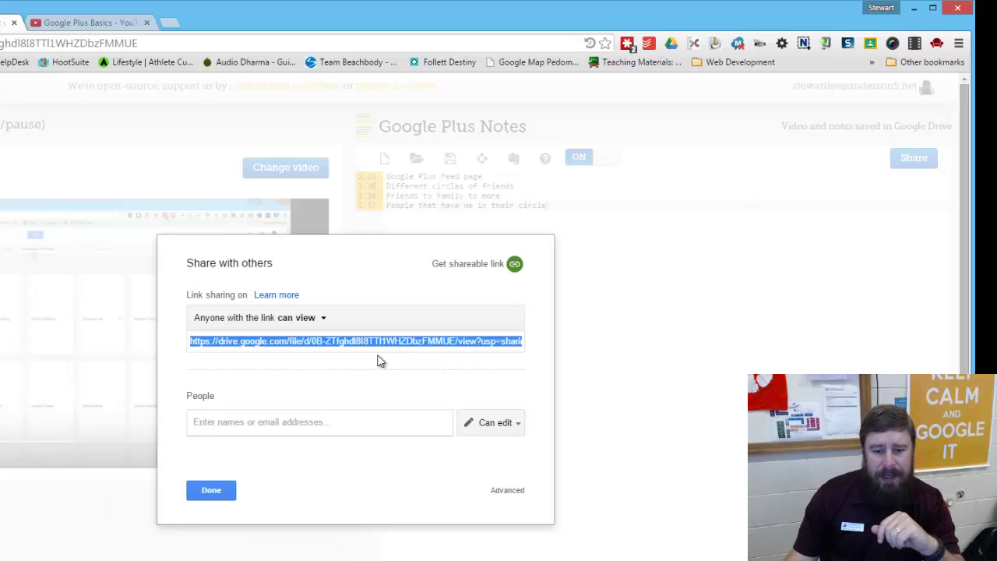
click(211, 490)
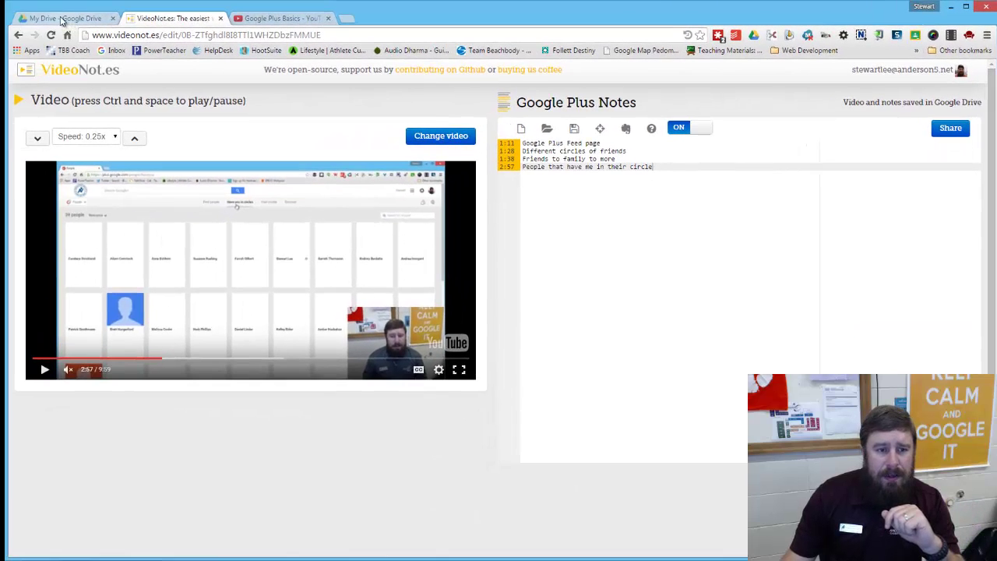
- Switch to Google Drive and open the "Google Plus Notes" file from the VideoNot.es folder
click(62, 19)
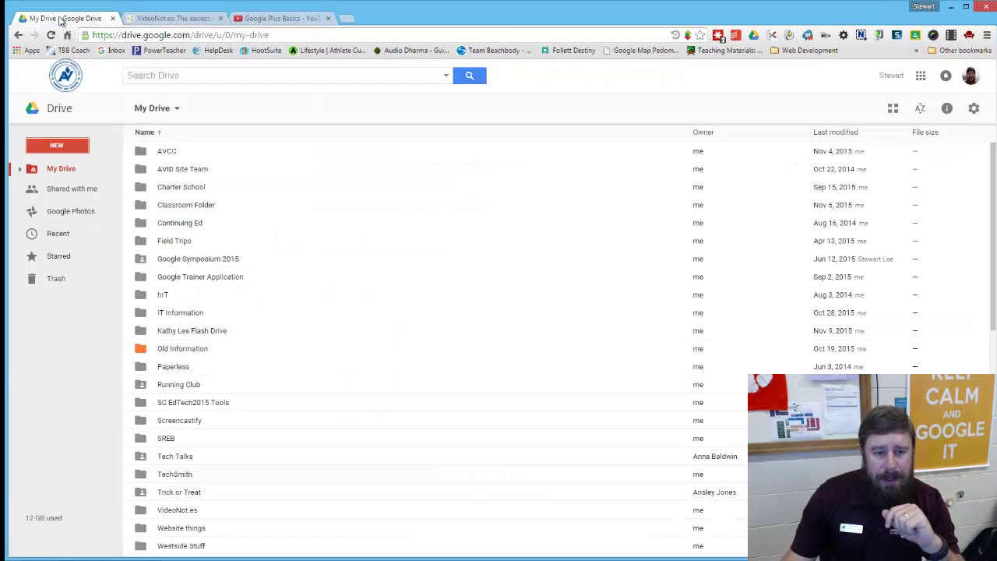
scroll(200, 441, down, 3)
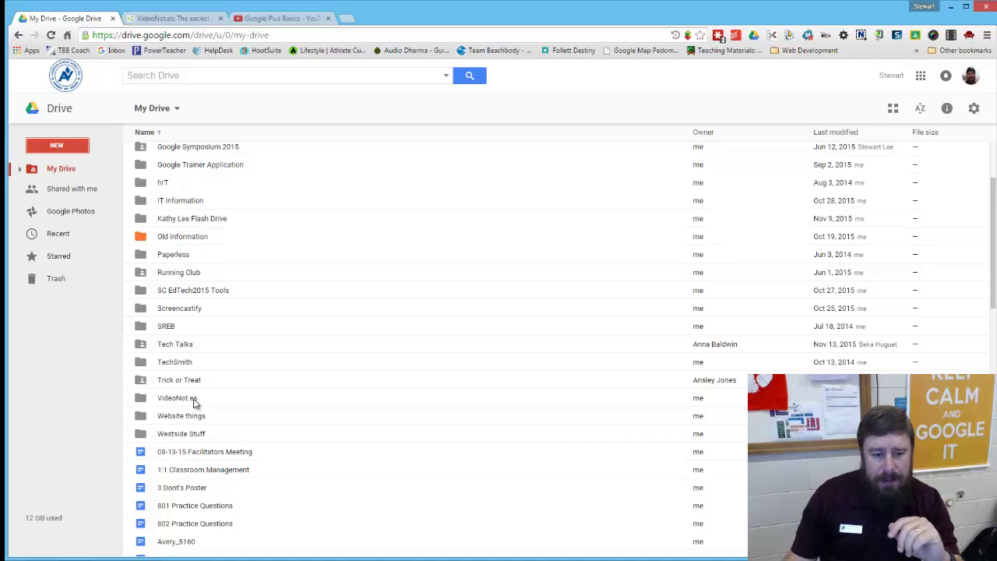
double_click(194, 402)
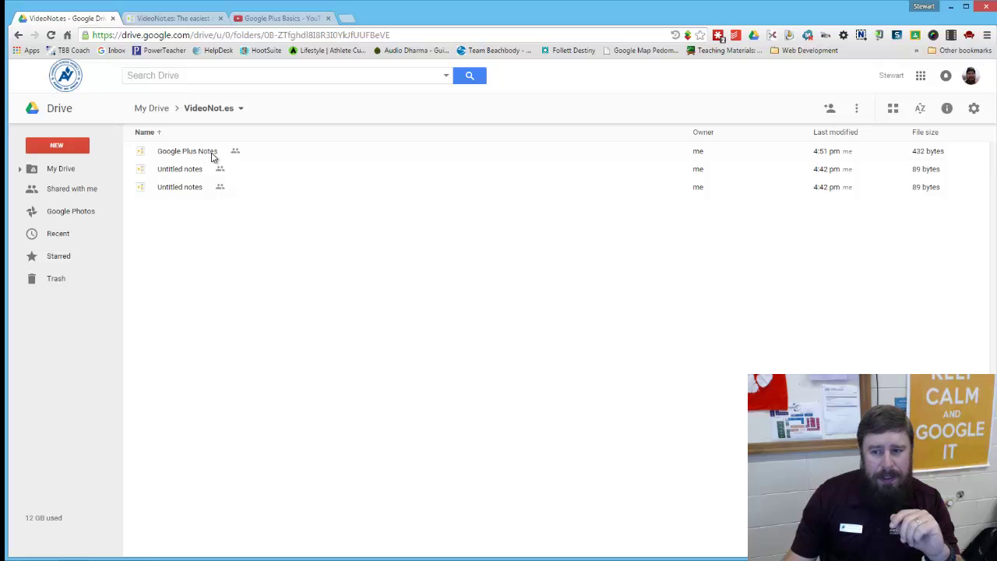
double_click(212, 153)
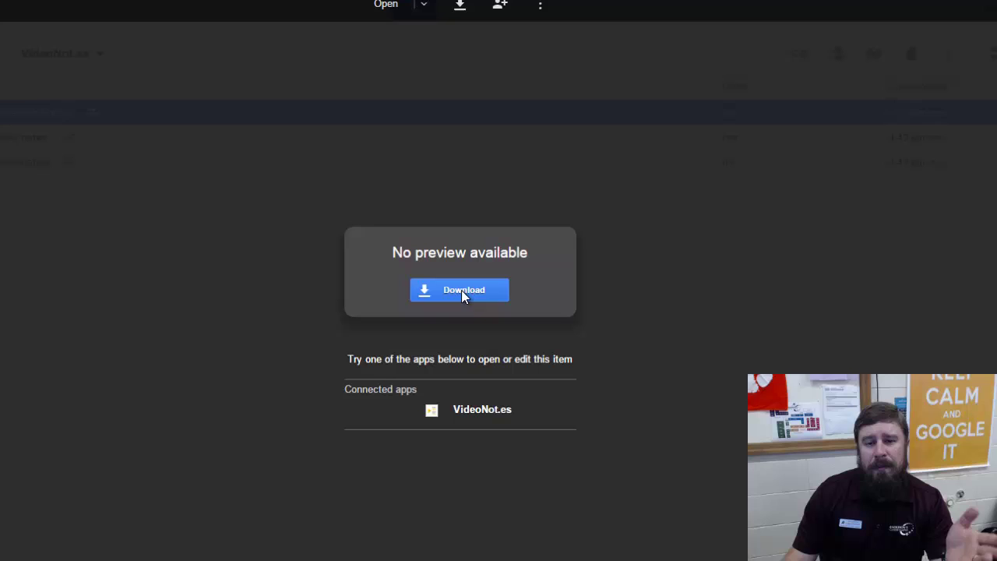
- Open the notes file in VideoNot.es, then close the VideoNot.es and YouTube pages
click(467, 411)
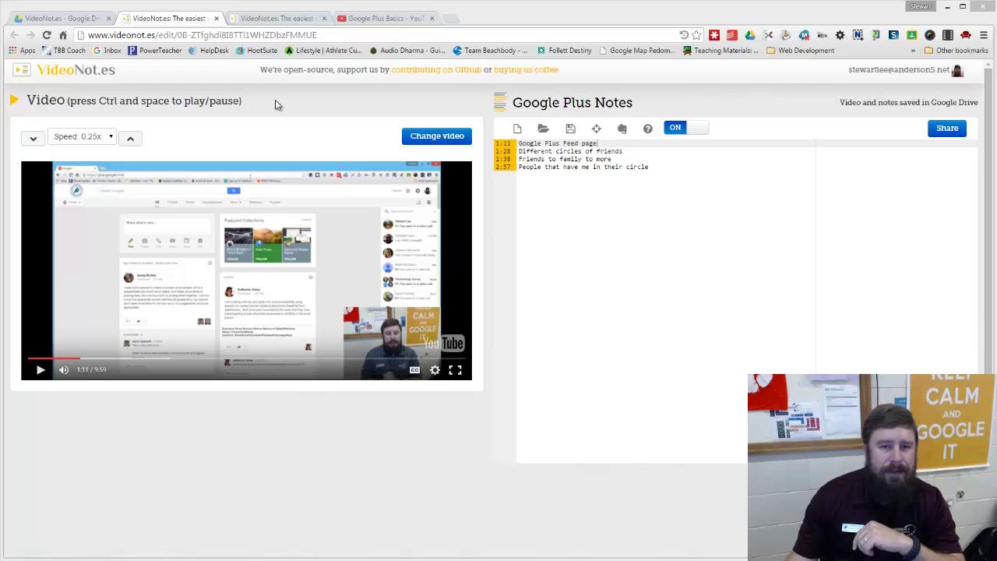
click(217, 18)
click(217, 18)
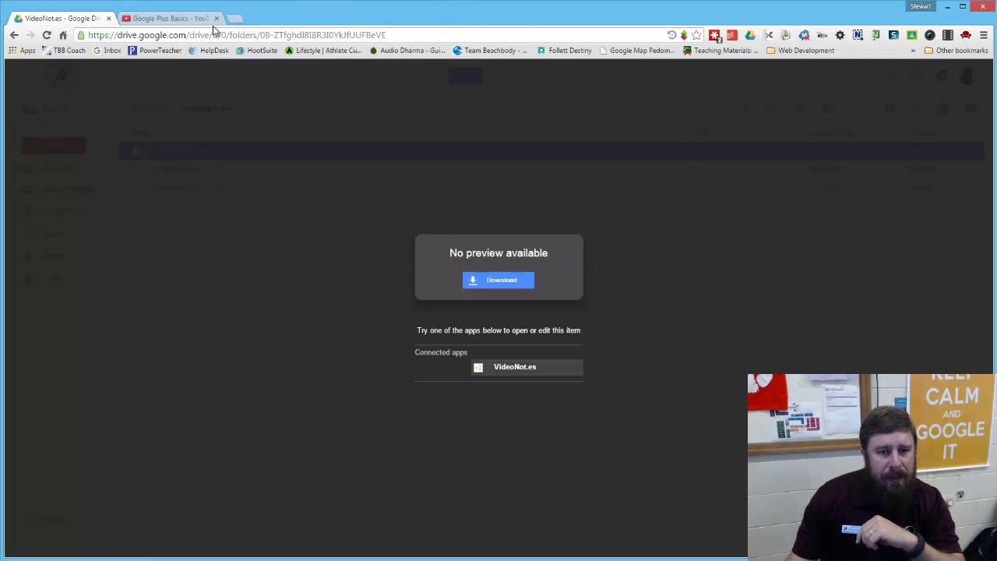
click(216, 18)
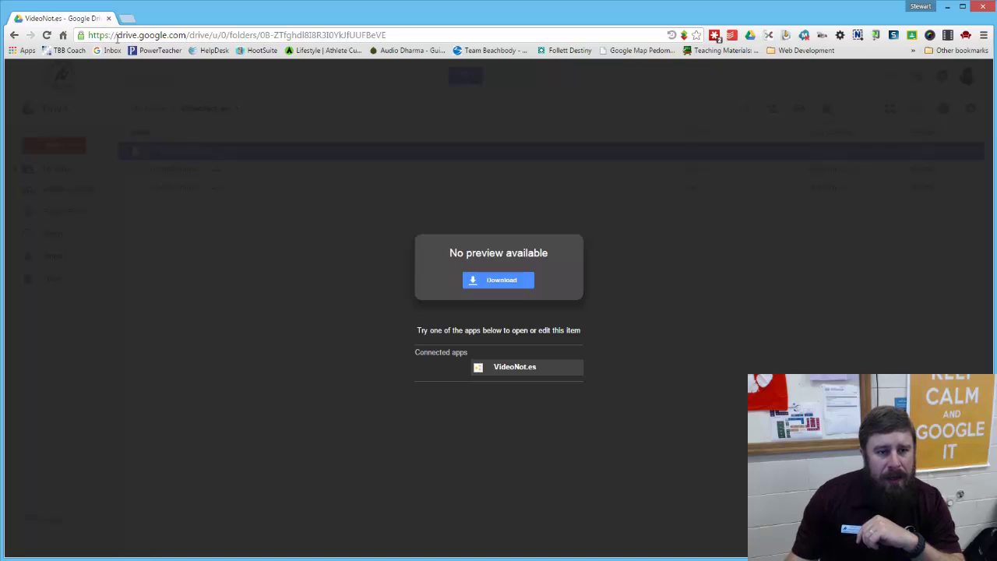
- Open the Training Videos folder in Google Drive, under IT Information, HS Tech Facilitators, Tech Tuesdays - Trainings
click(14, 36)
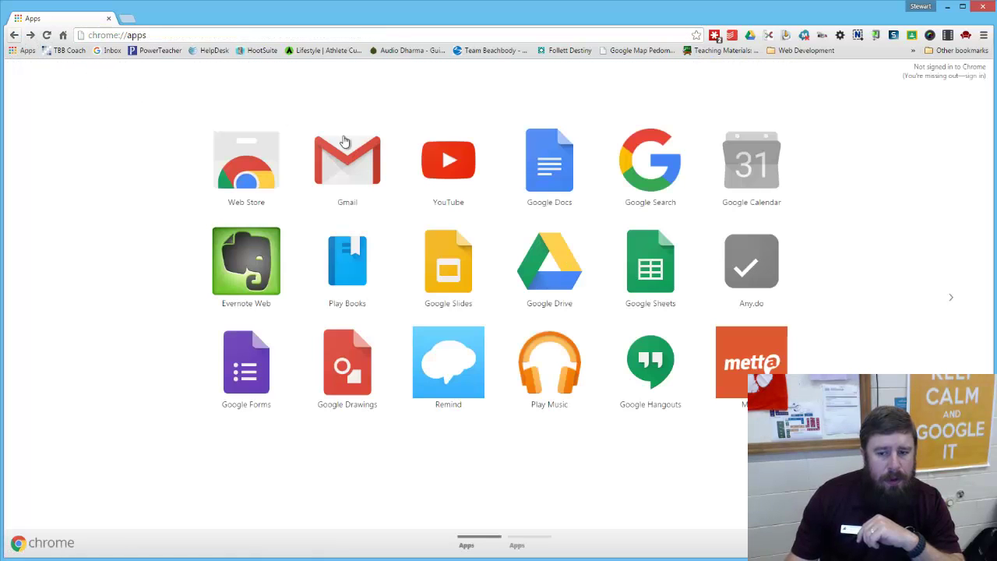
click(554, 270)
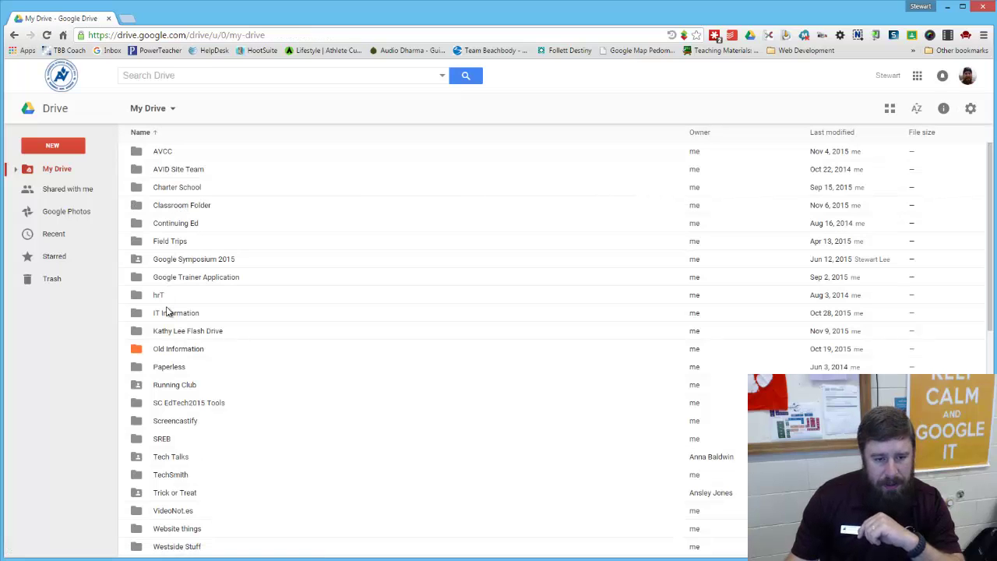
double_click(172, 313)
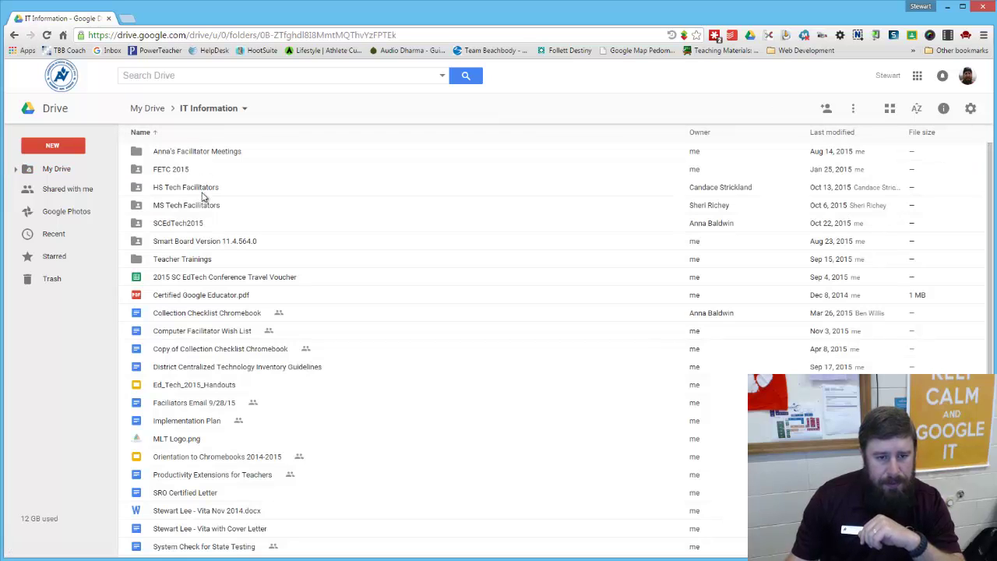
click(204, 191)
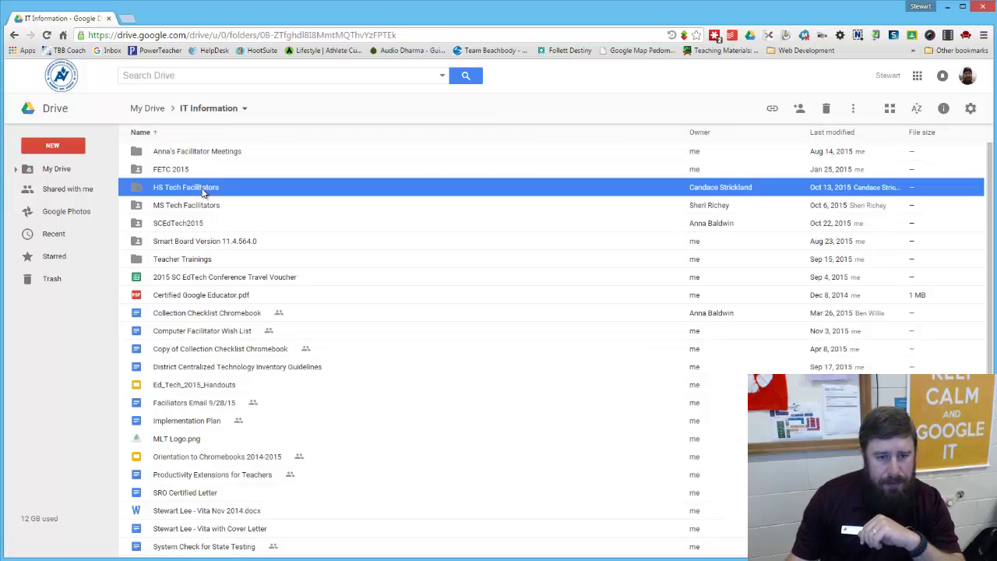
double_click(203, 191)
scroll(211, 311, down, 3)
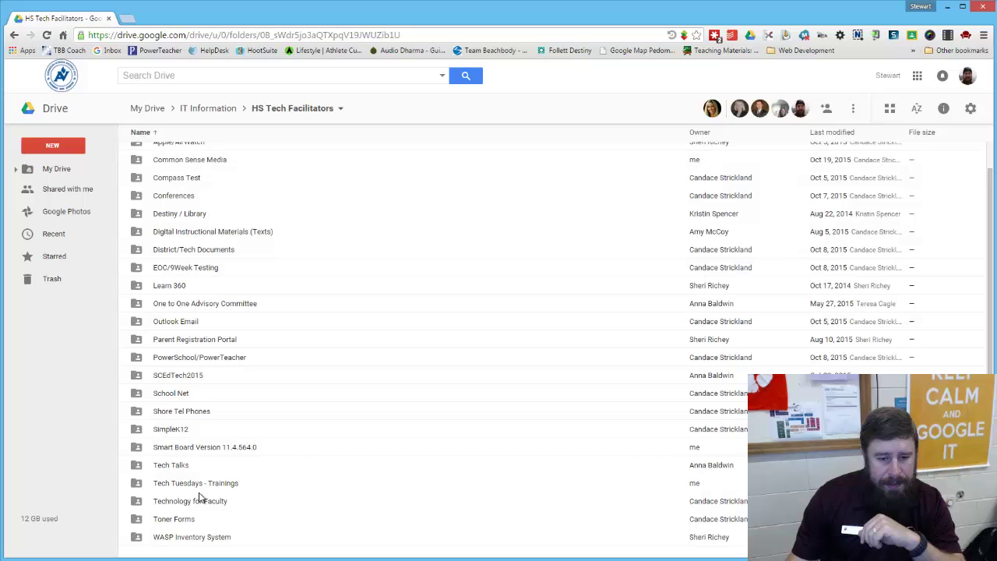
double_click(198, 489)
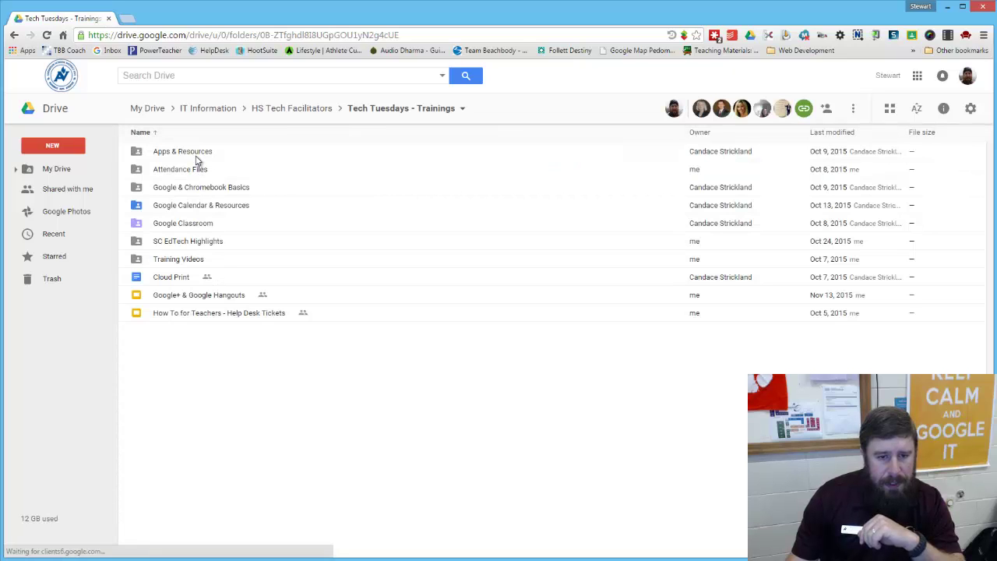
double_click(198, 258)
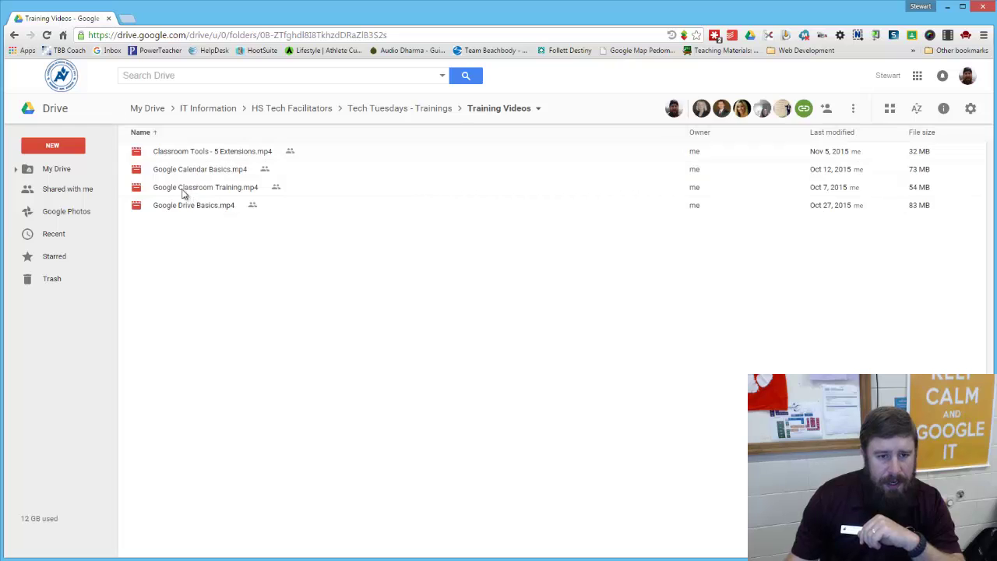
- Preview "Classroom Tools - 5 Extensions.mp4" and open it in its own browser page
click(198, 156)
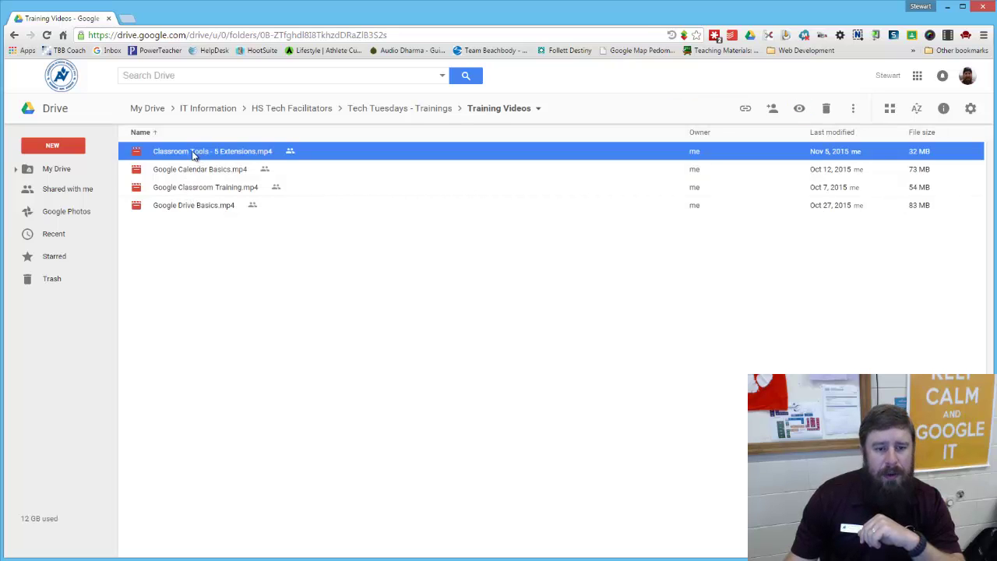
right_click(242, 156)
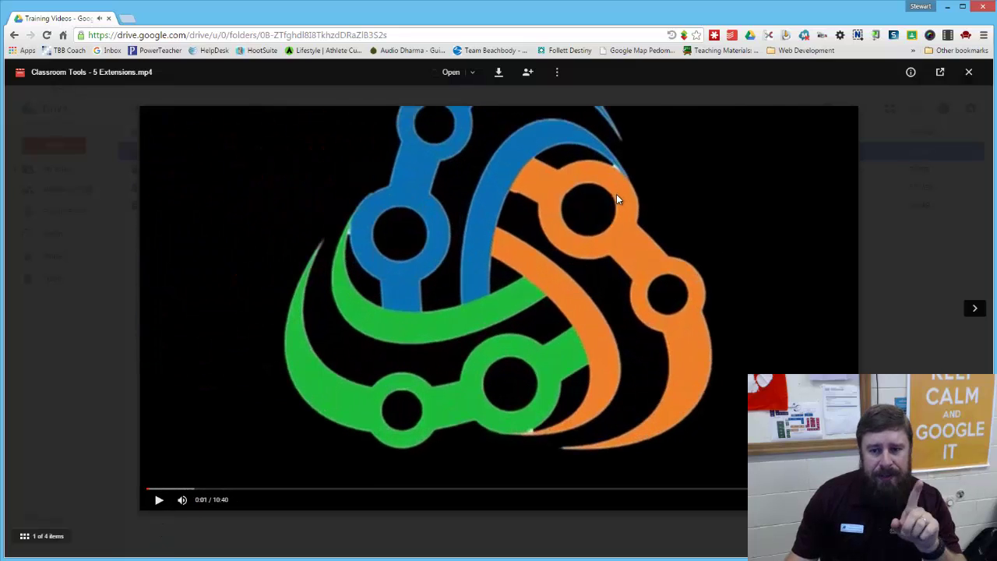
click(941, 76)
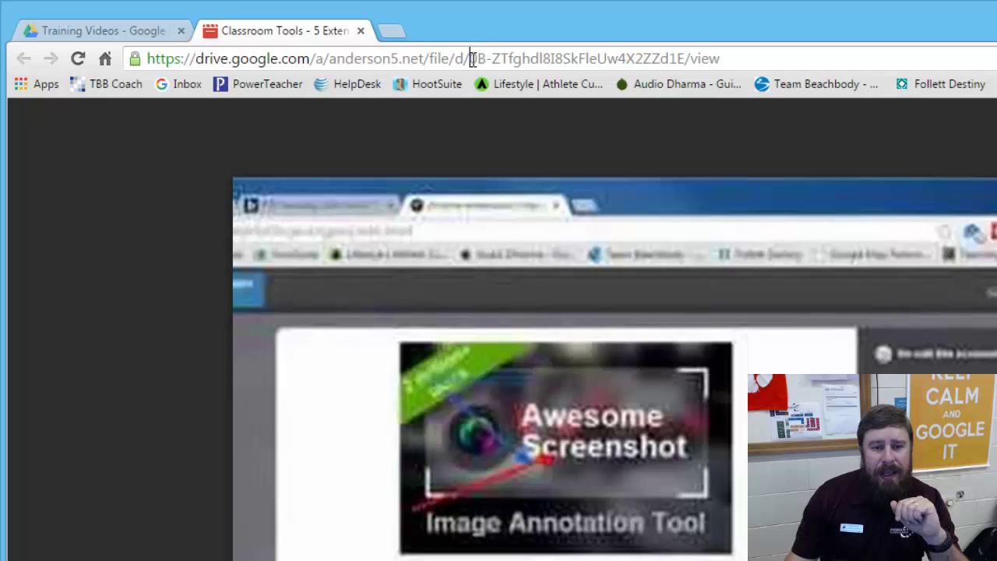
- Copy only the file ID, between "/d/" and "/view", from the video's web address
drag(472, 58, 688, 59)
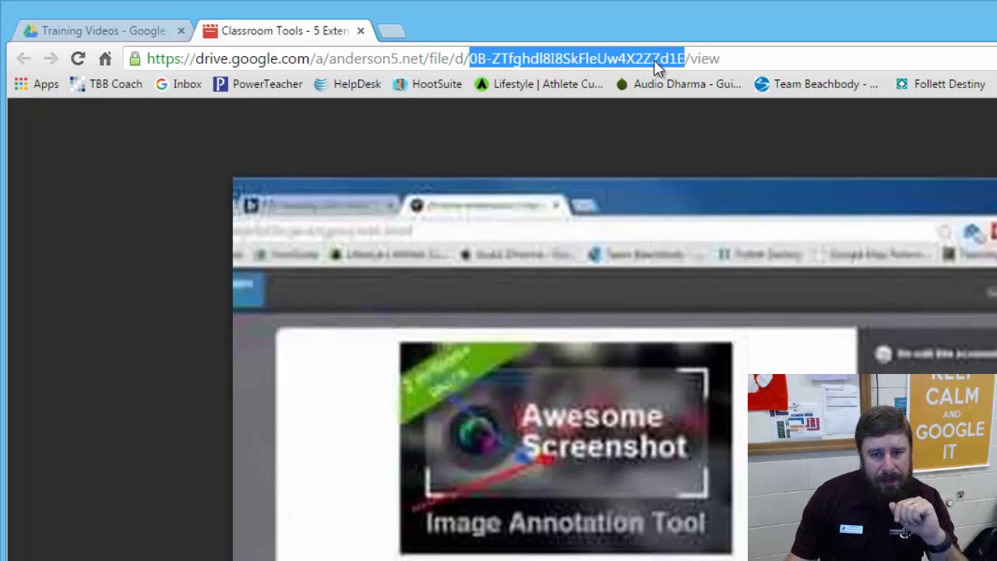
right_click(540, 66)
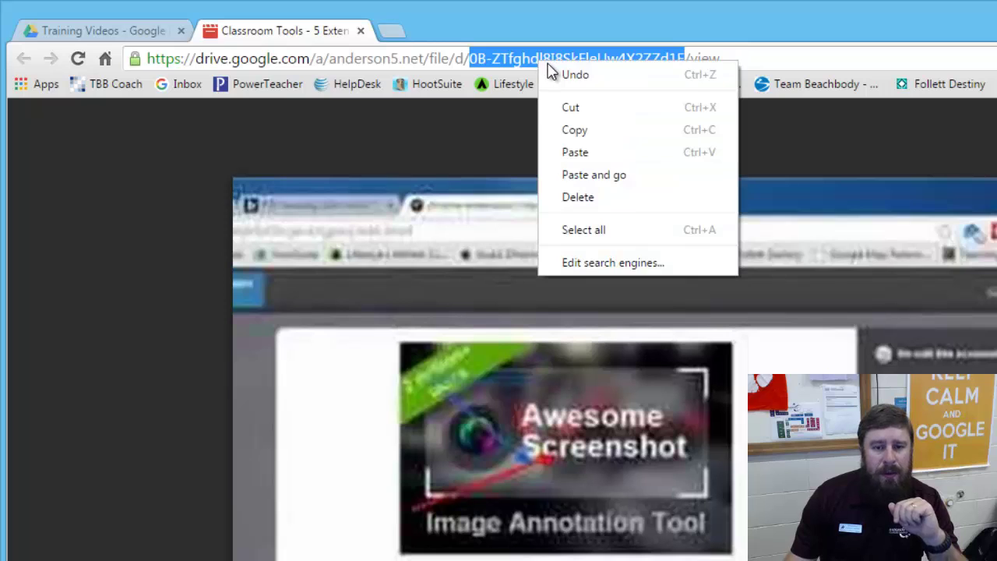
click(574, 129)
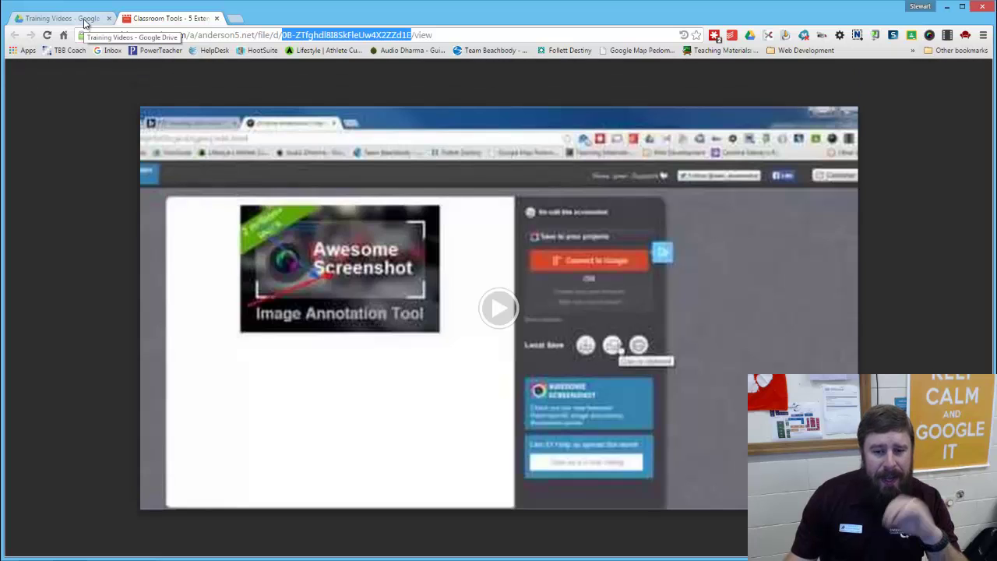
- Return to My Drive in Google Drive and create a new VideoNot.es notes file
click(84, 21)
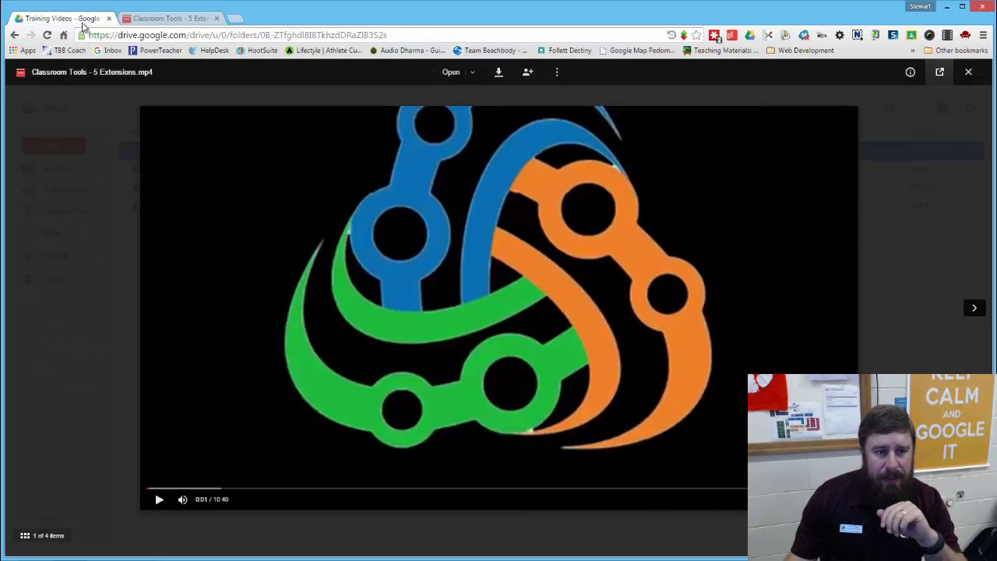
click(28, 50)
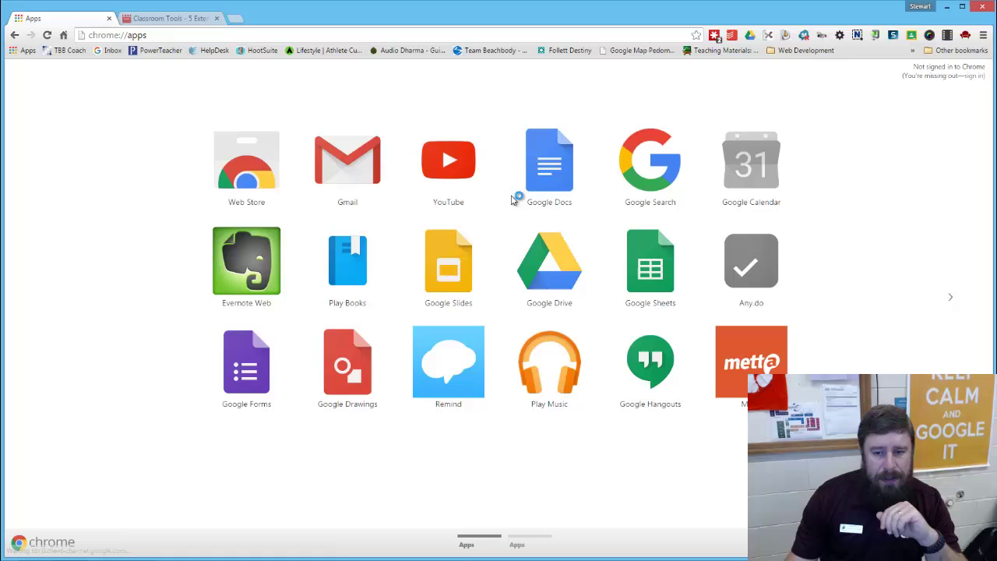
click(545, 262)
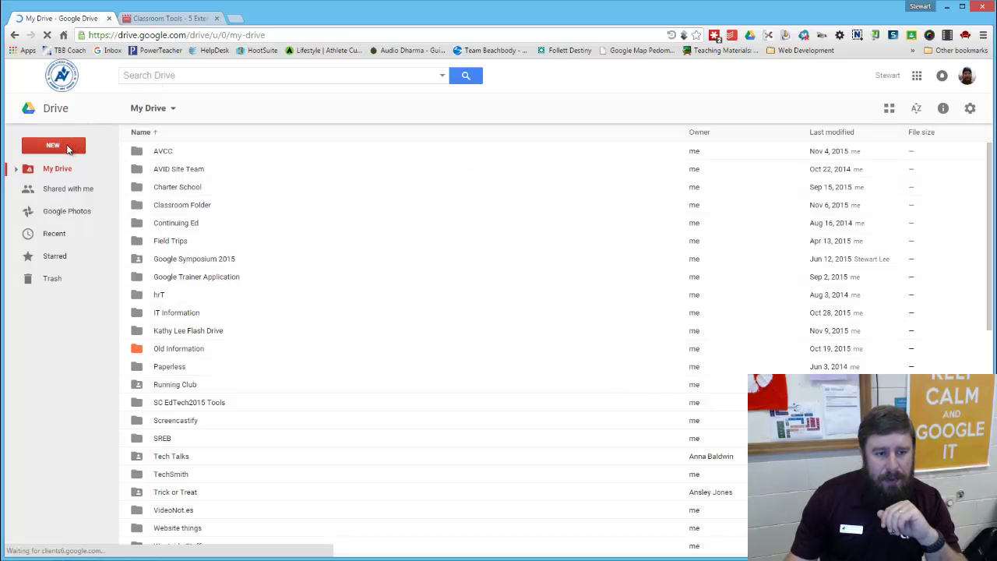
click(66, 149)
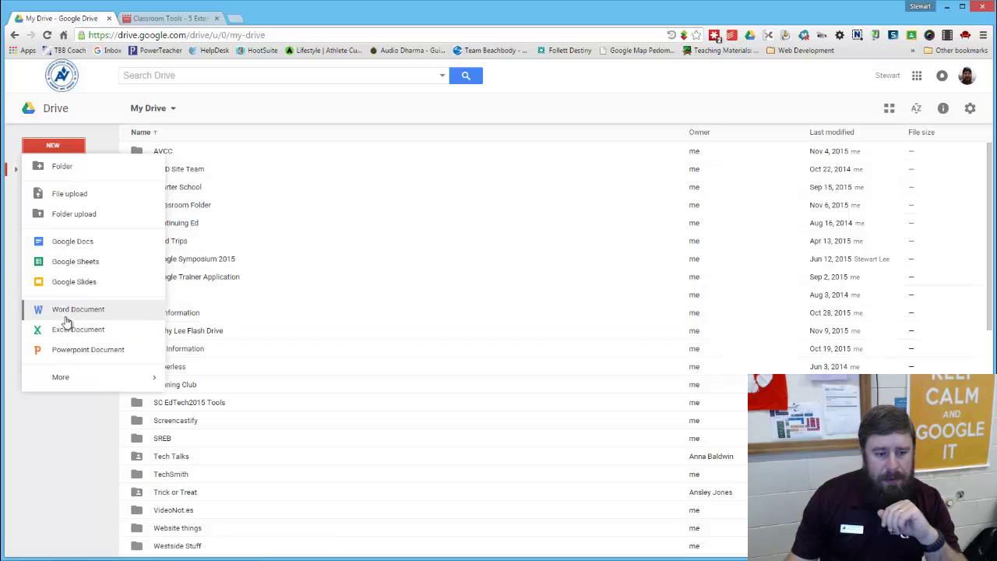
mouse_move(96, 381)
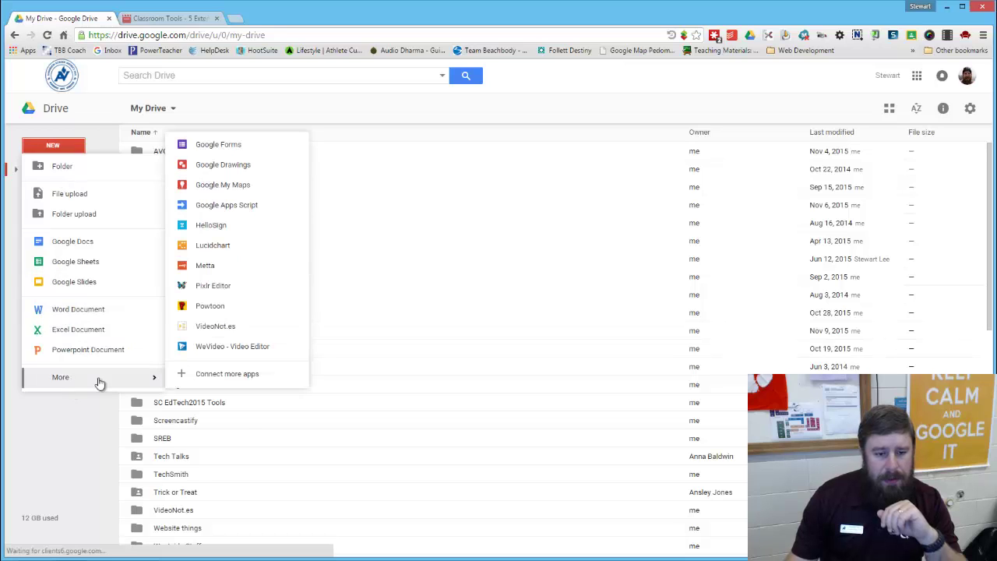
click(200, 326)
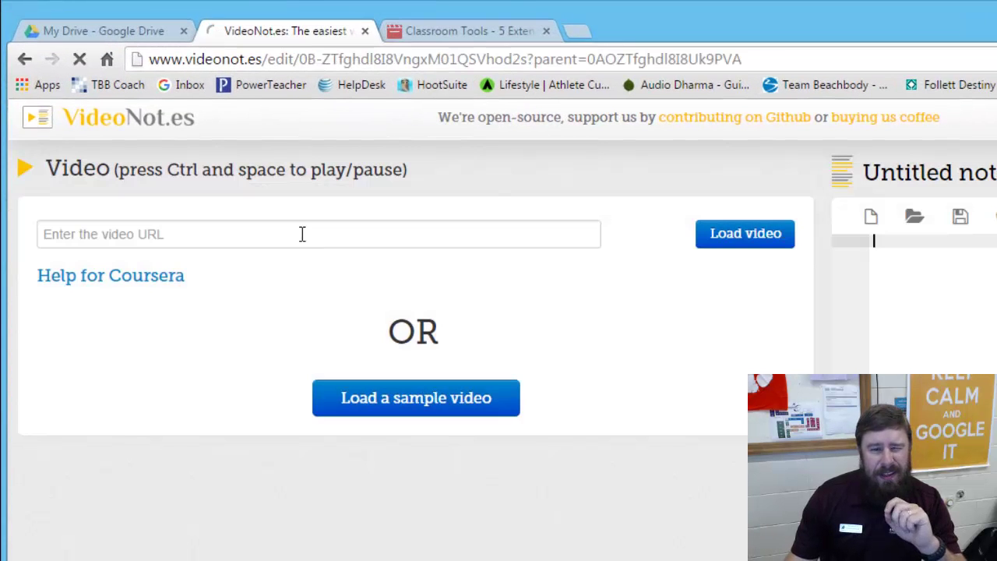
click(302, 234)
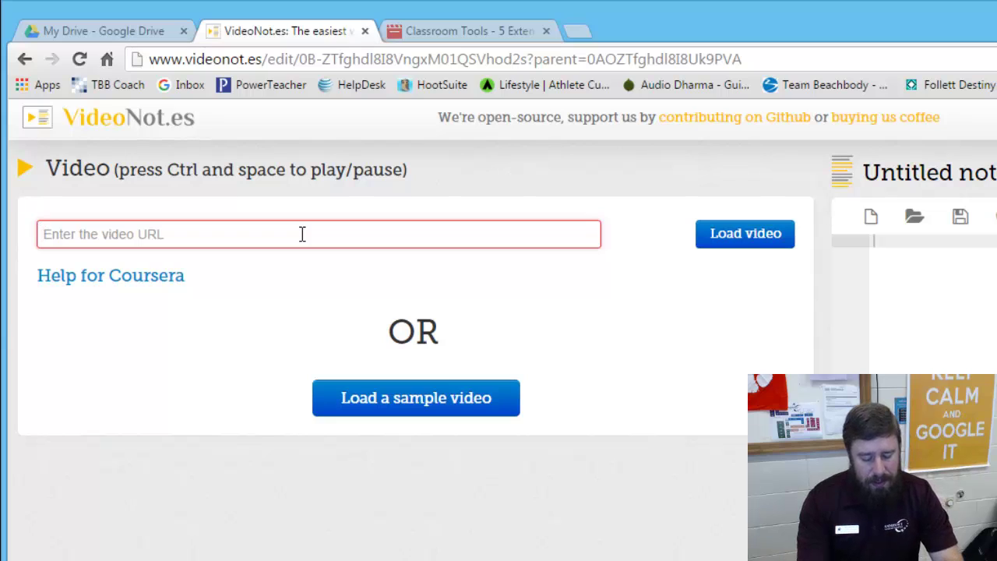
text(http)
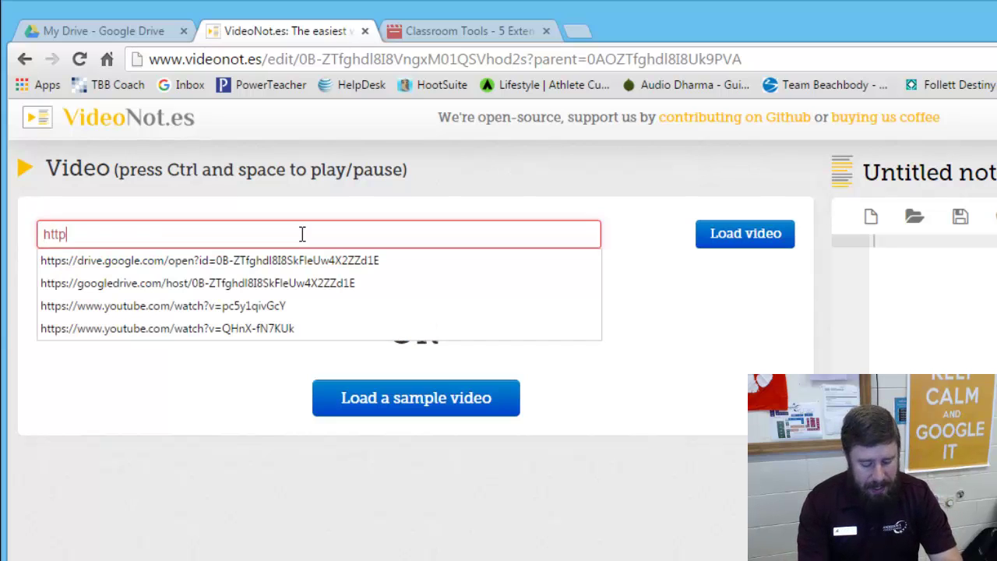
text(s://)
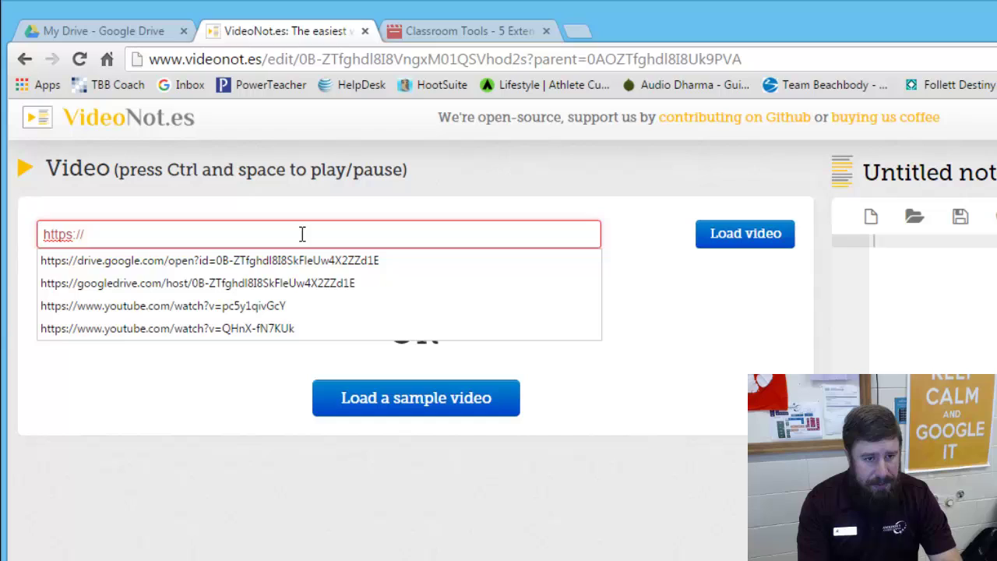
text(googled)
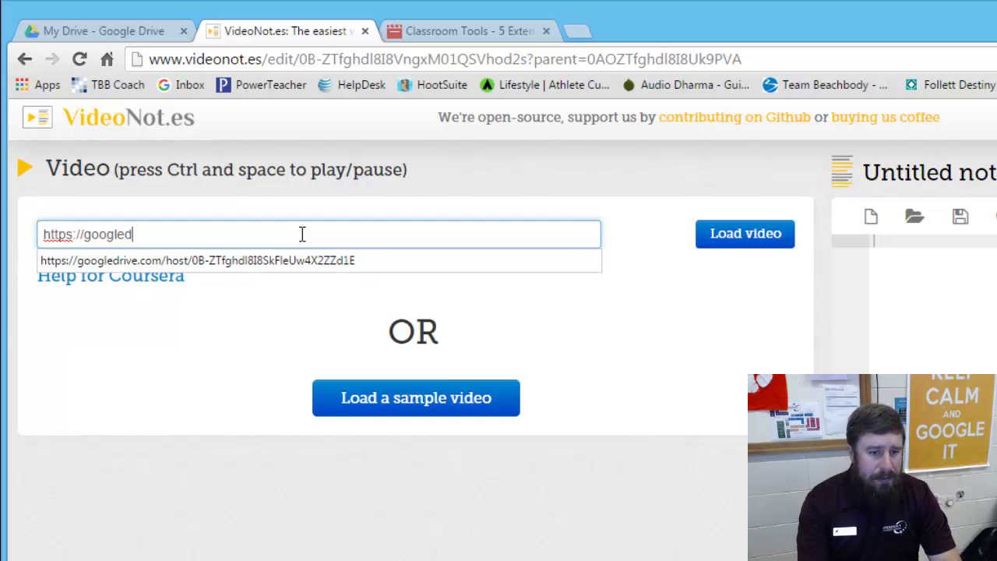
text(rive.com/)
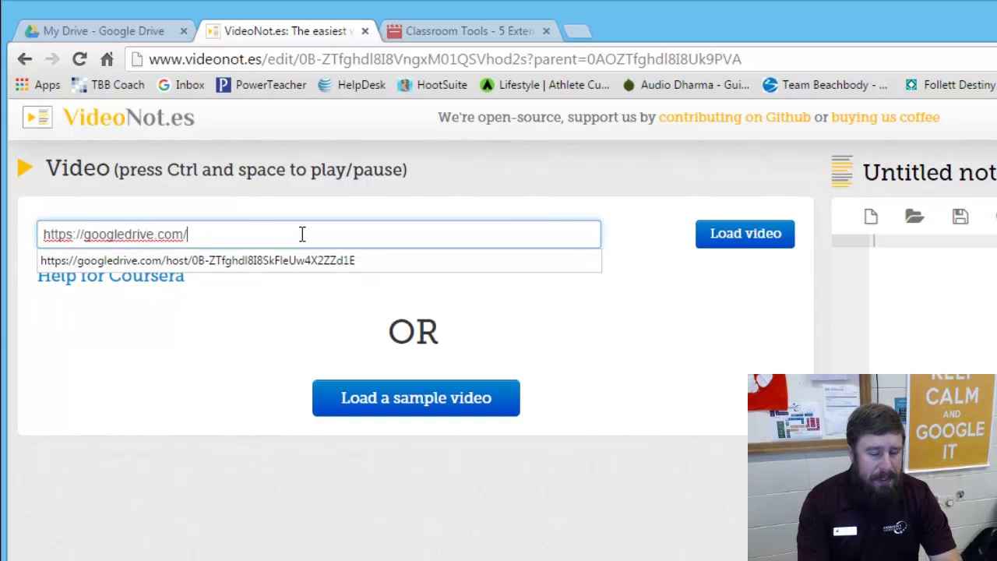
text(host/)
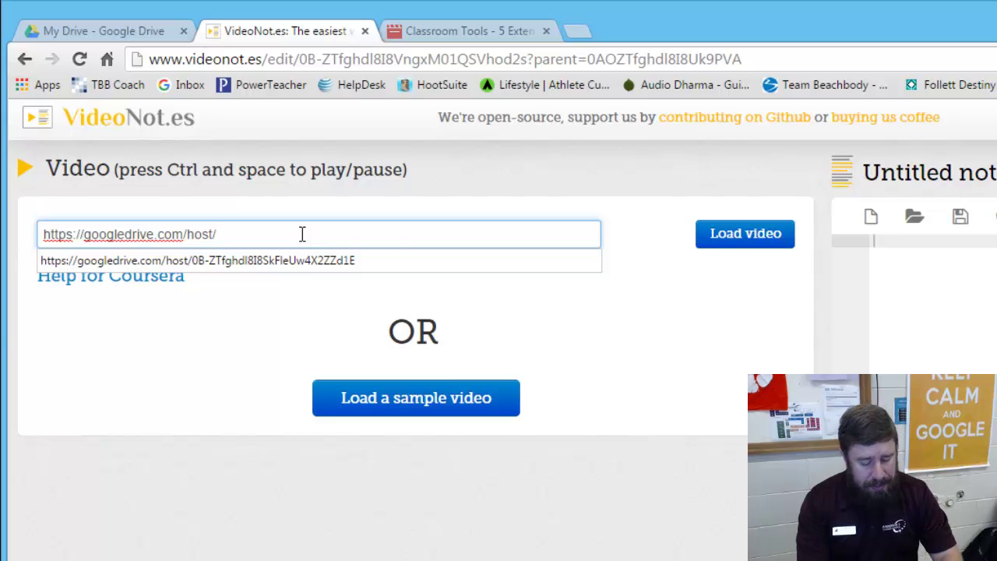
key(Down)
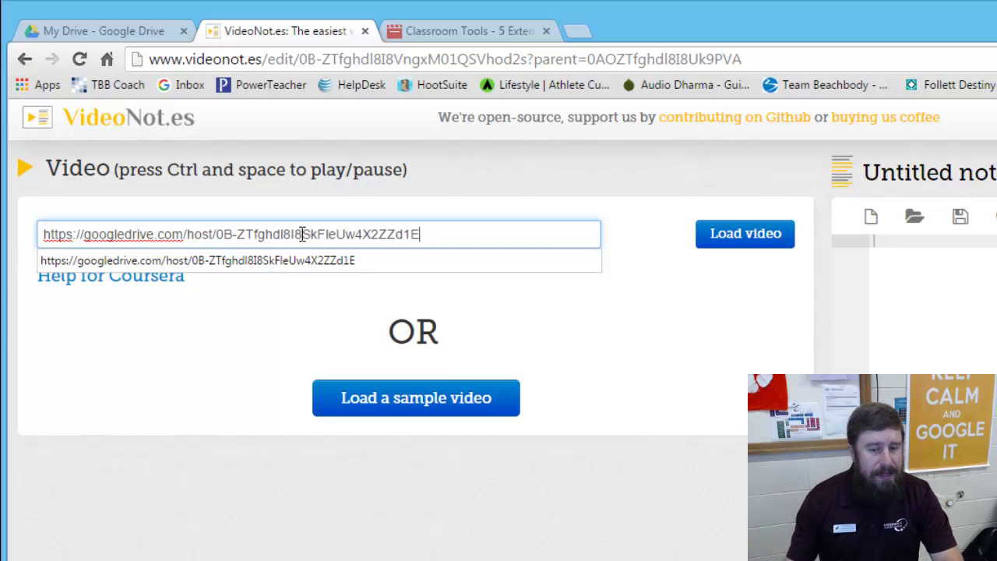
drag(217, 235, 425, 234)
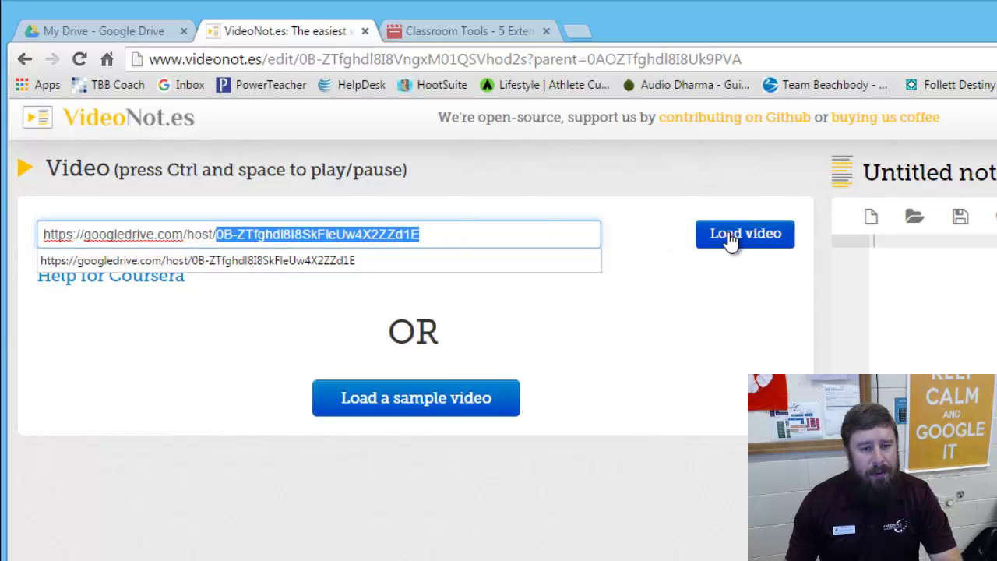
click(730, 238)
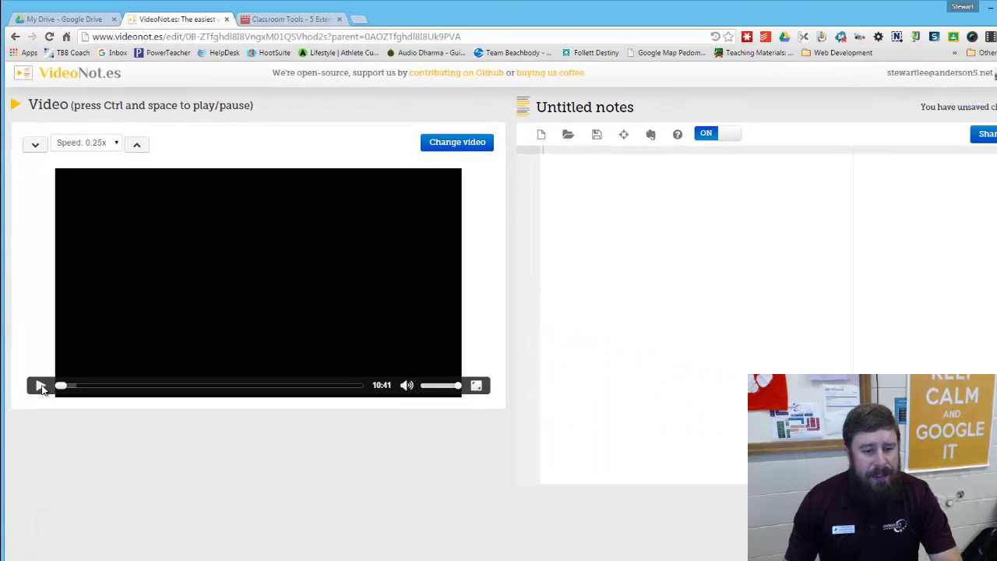
- Play the loaded video's first few seconds, then open the renaming of the untitled notes and cancel it
click(40, 386)
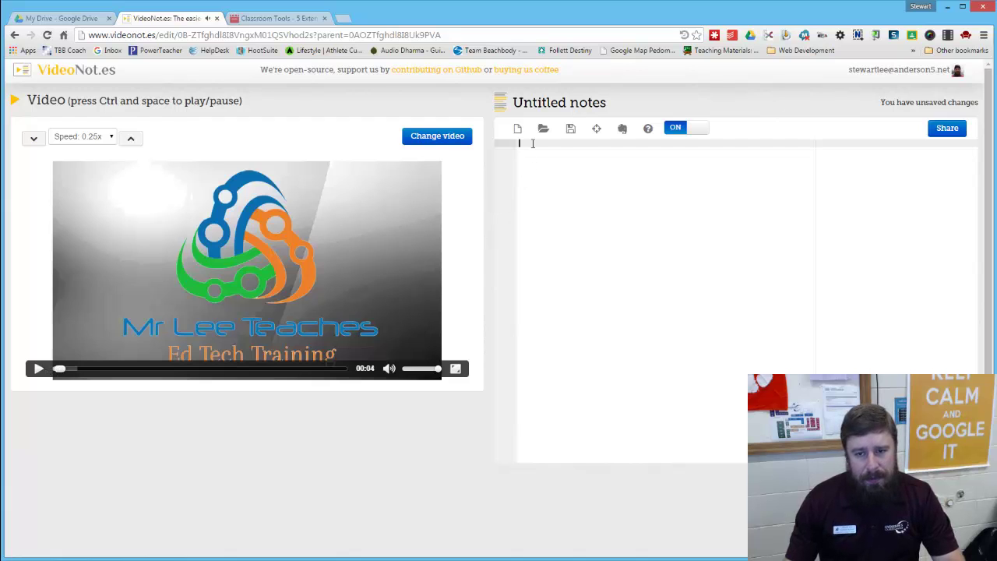
click(533, 106)
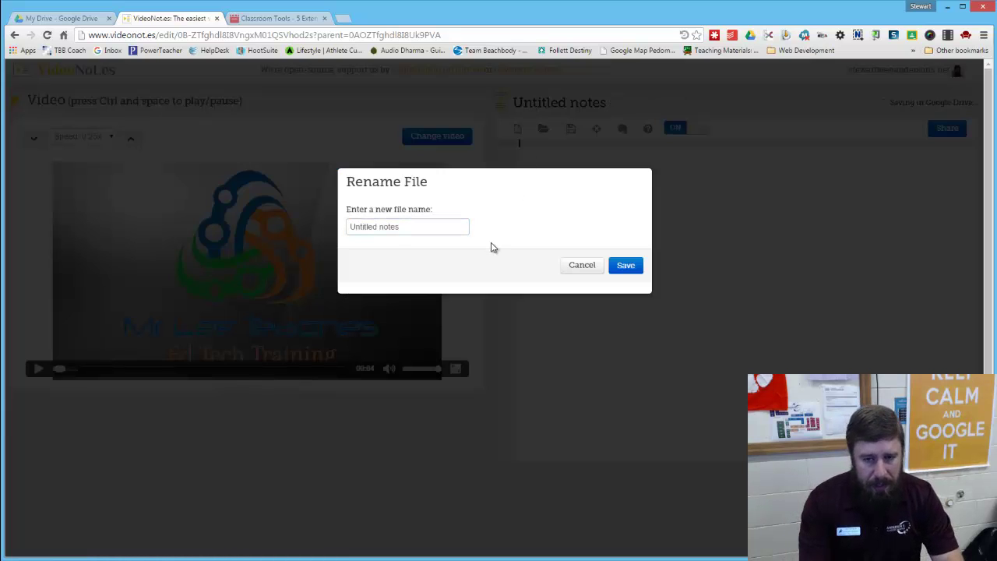
click(584, 265)
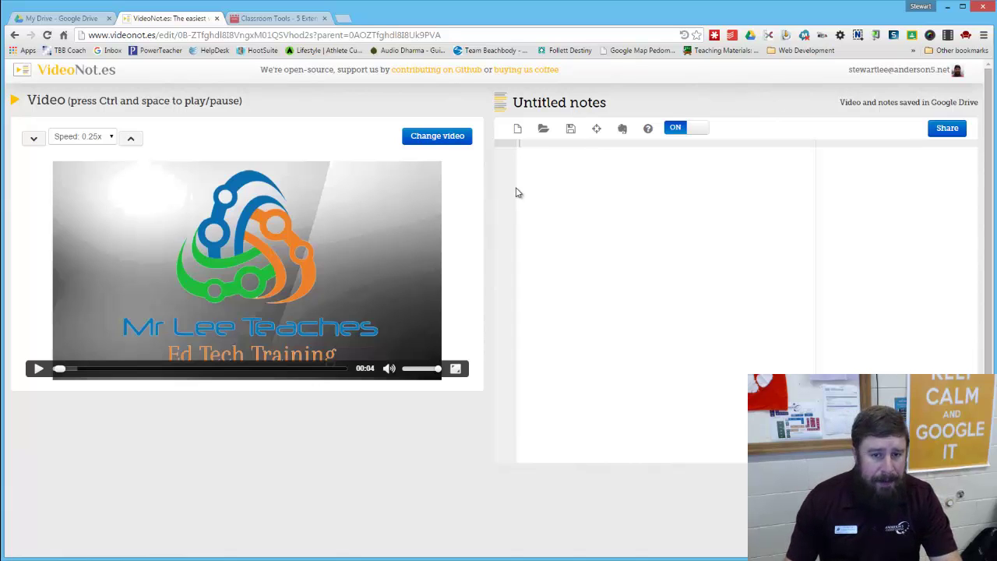
- Go to the page of the "Classroom Tools - 5 Extensions" video and copy its complete web address
click(88, 19)
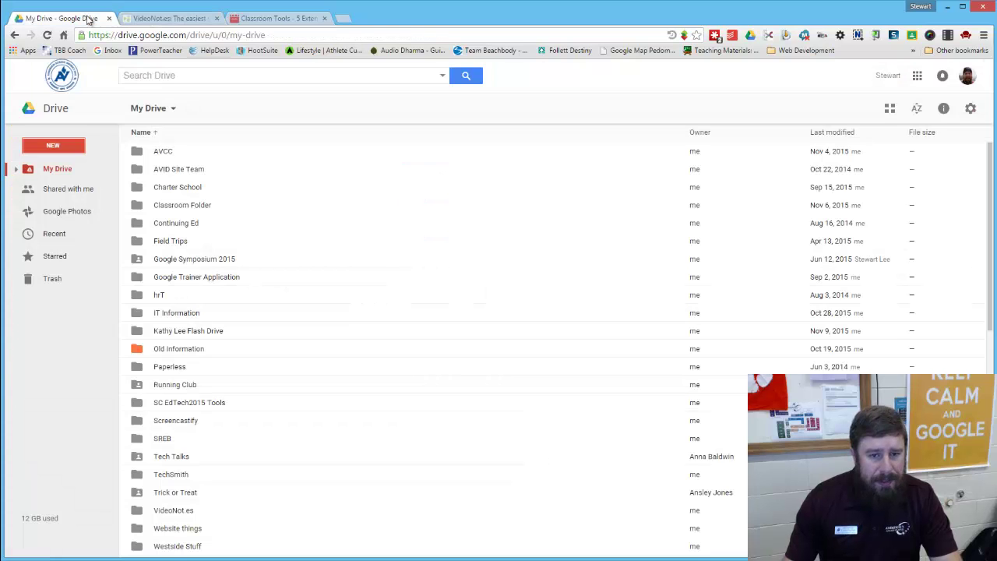
click(279, 19)
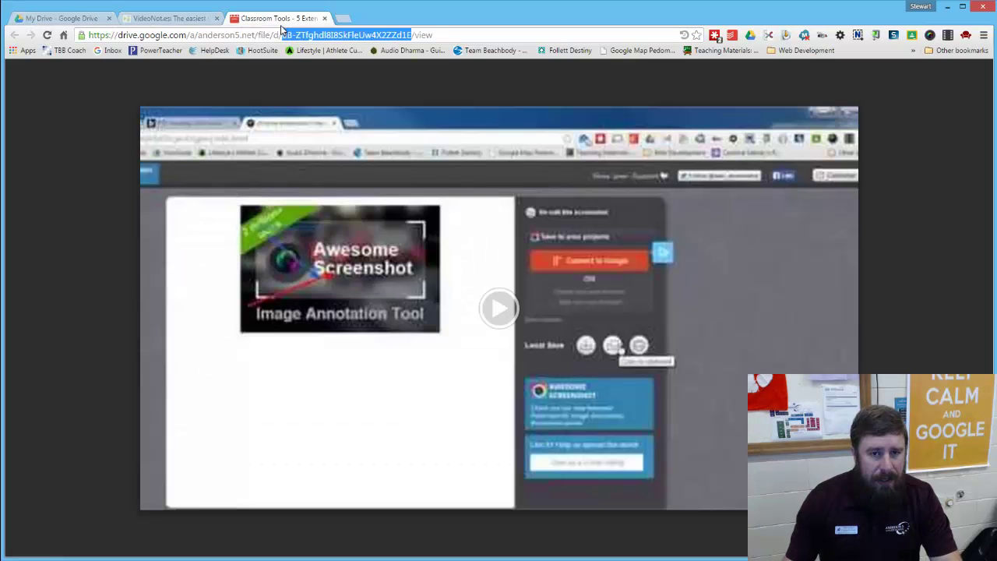
triple_click(225, 37)
right_click(225, 41)
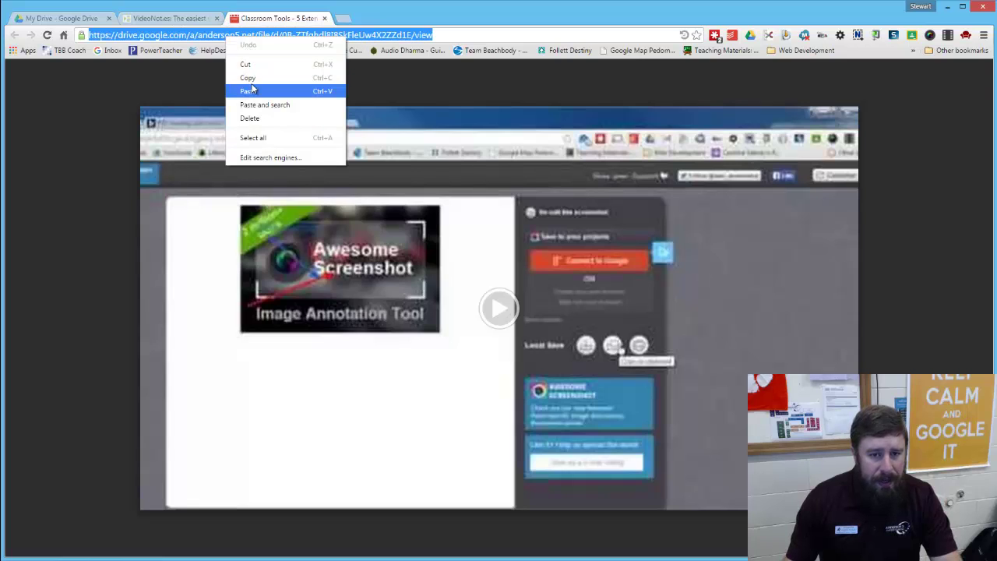
click(248, 79)
- Return to the VideoNot.es notes, replace the video URL with the copied full Drive address and try loading it
click(184, 22)
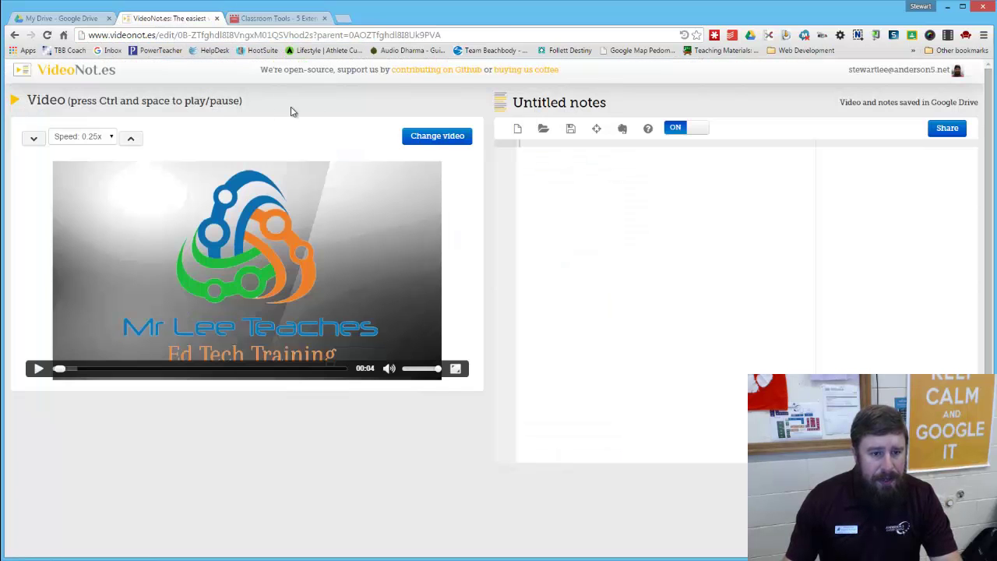
click(433, 135)
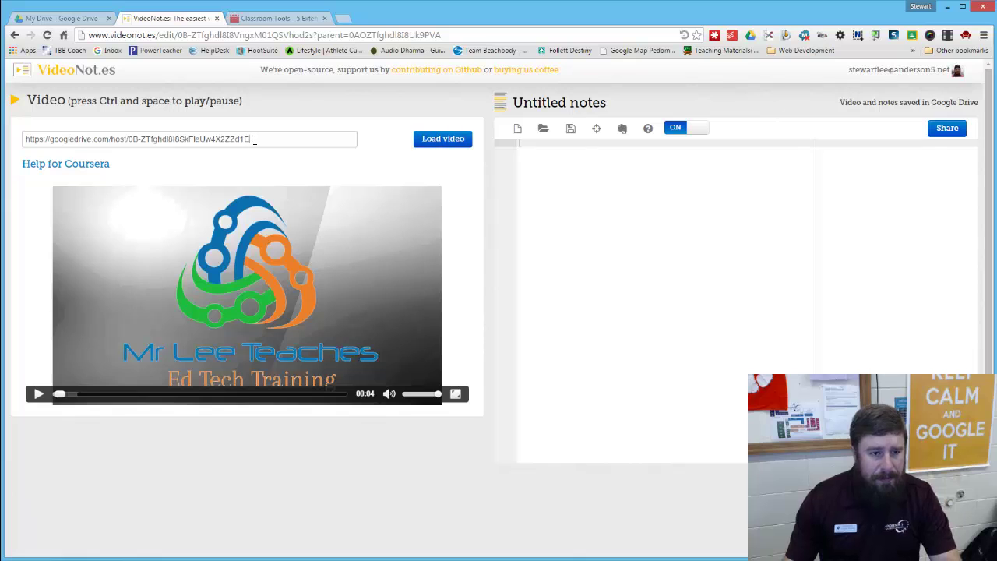
drag(251, 139, 25, 139)
key(ctrl+v)
click(455, 149)
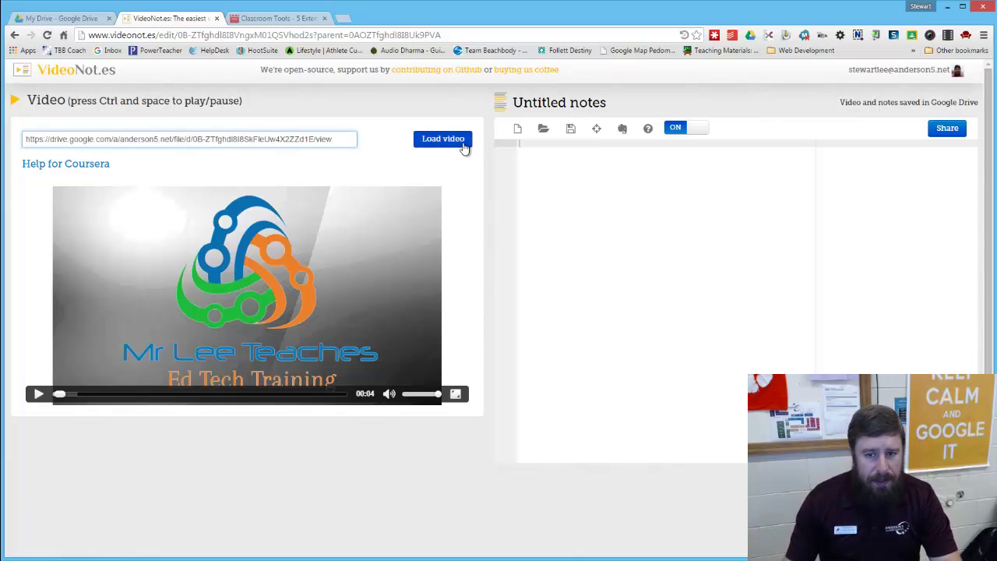